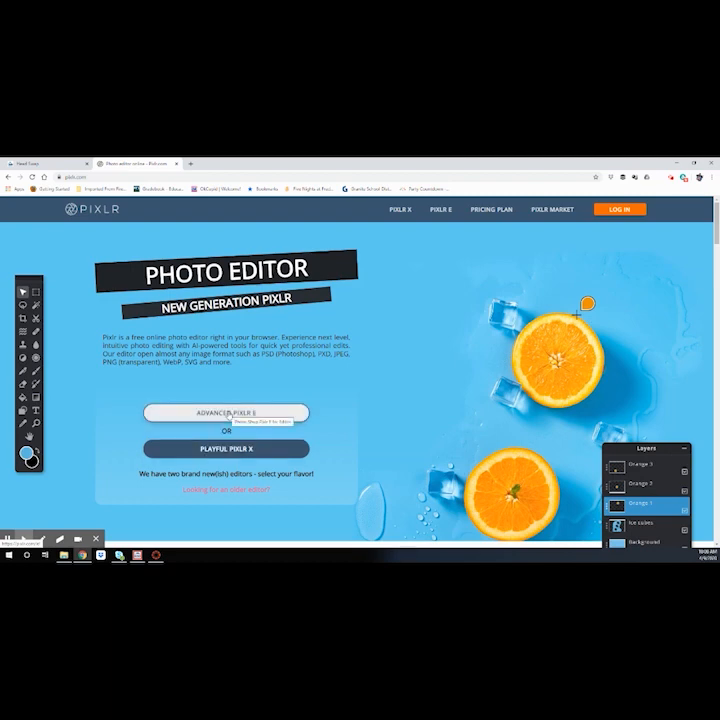
Step: In the advanced Pixlr E editor, open the mountain landscape photo from the PhotoShop folder's Pixlr subfolder, pre-resized to Full HD
{"action": "left_click", "coordinate": [229, 413]}
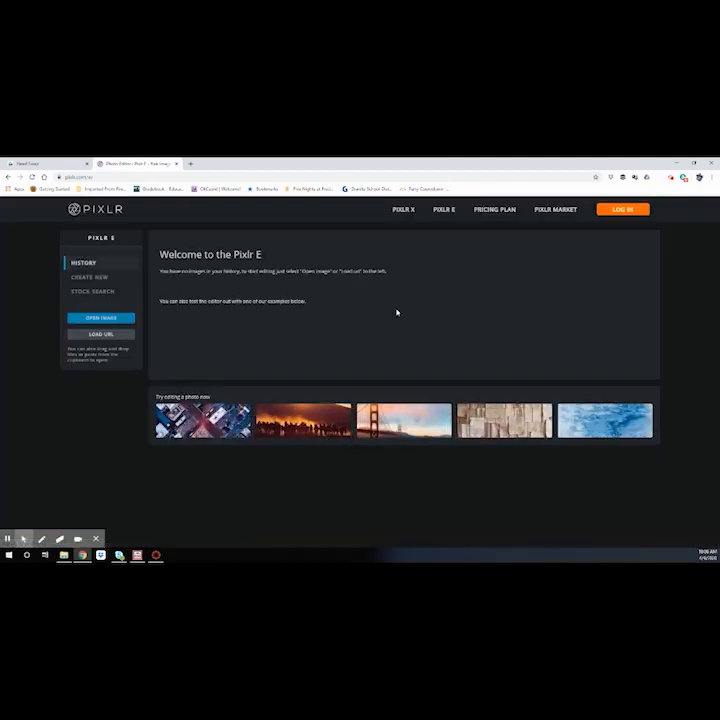
{"action": "left_click", "coordinate": [30, 534]}
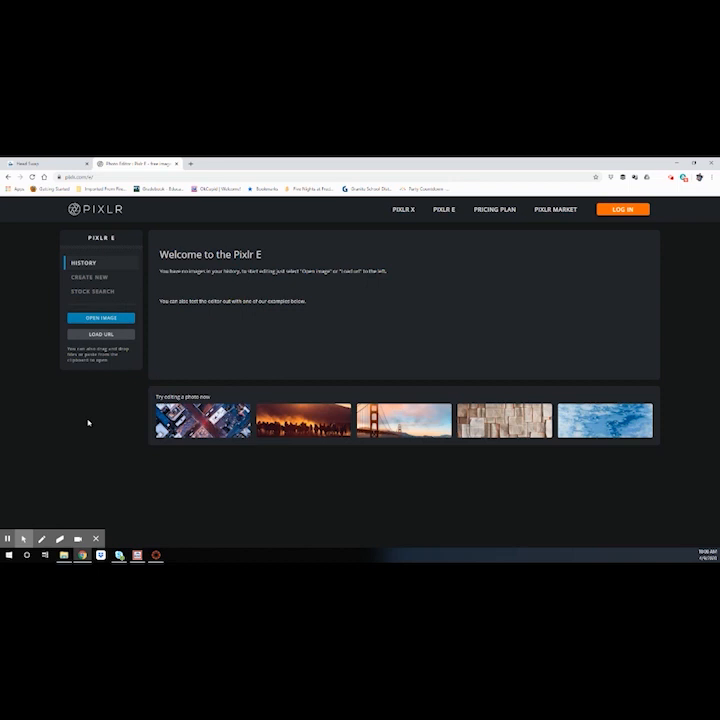
{"action": "left_click", "coordinate": [103, 320]}
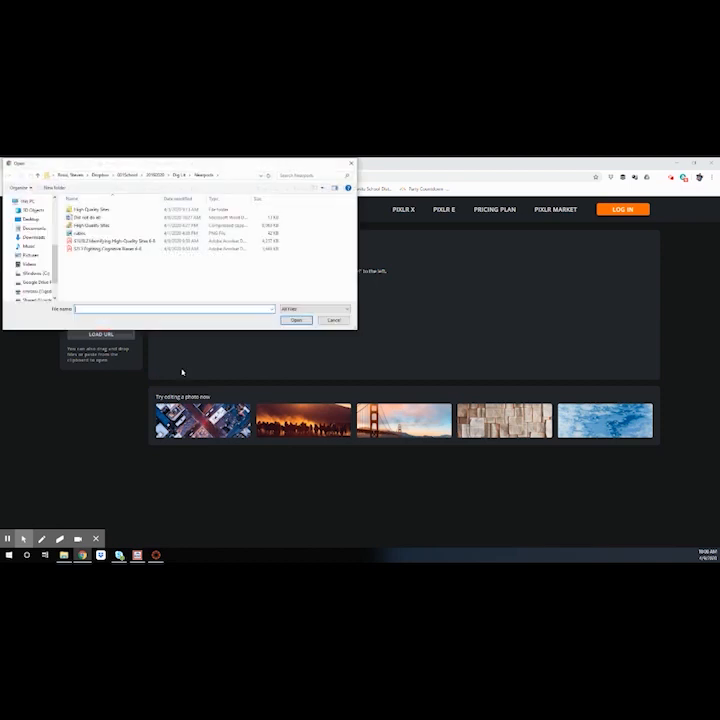
{"action": "left_click", "coordinate": [179, 176]}
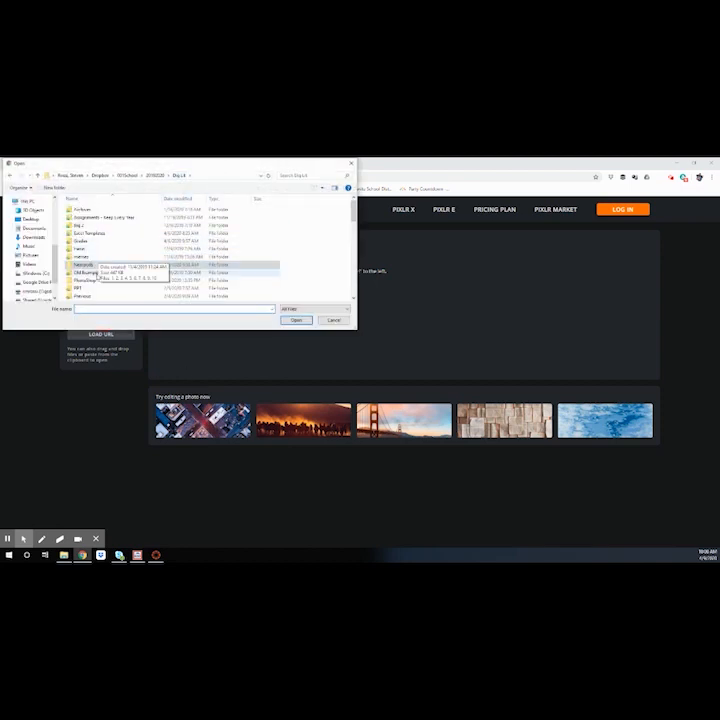
{"action": "double_click", "coordinate": [95, 281]}
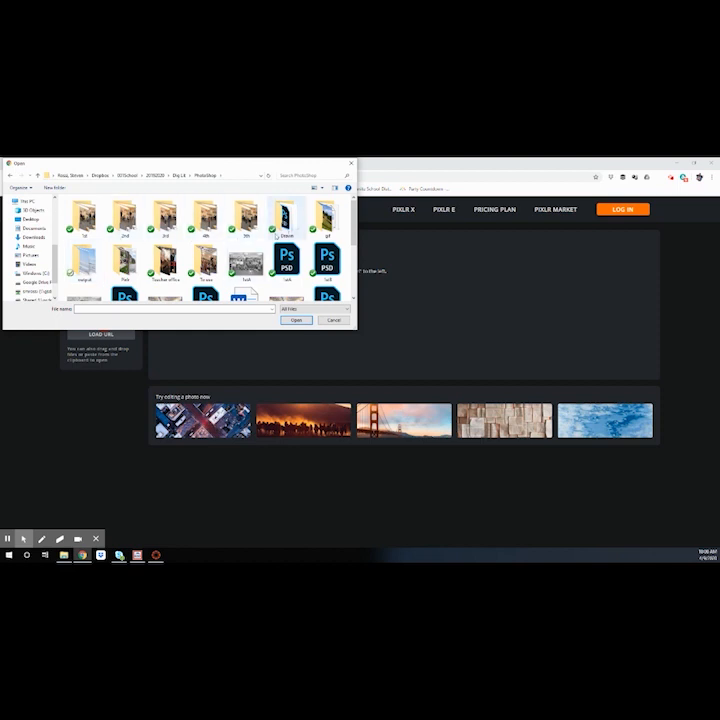
{"action": "double_click", "coordinate": [124, 262]}
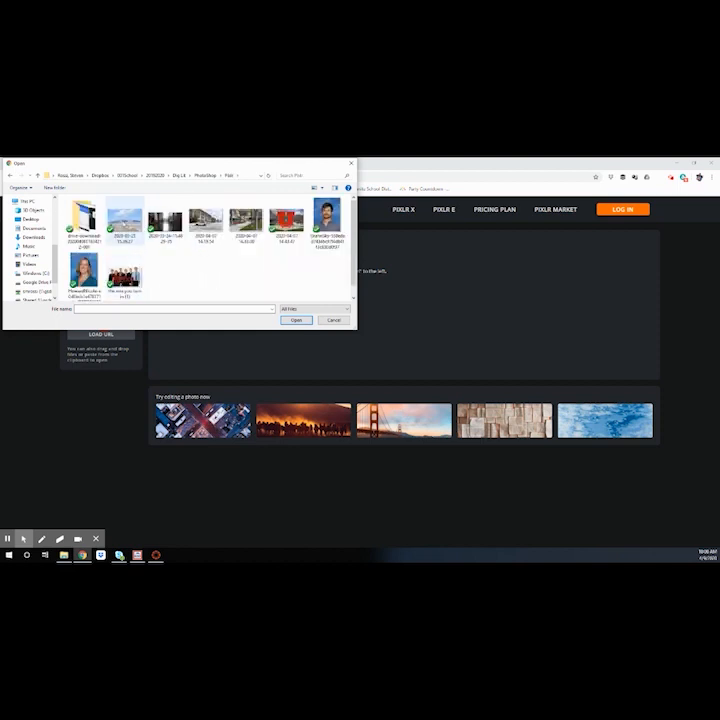
{"action": "double_click", "coordinate": [125, 220]}
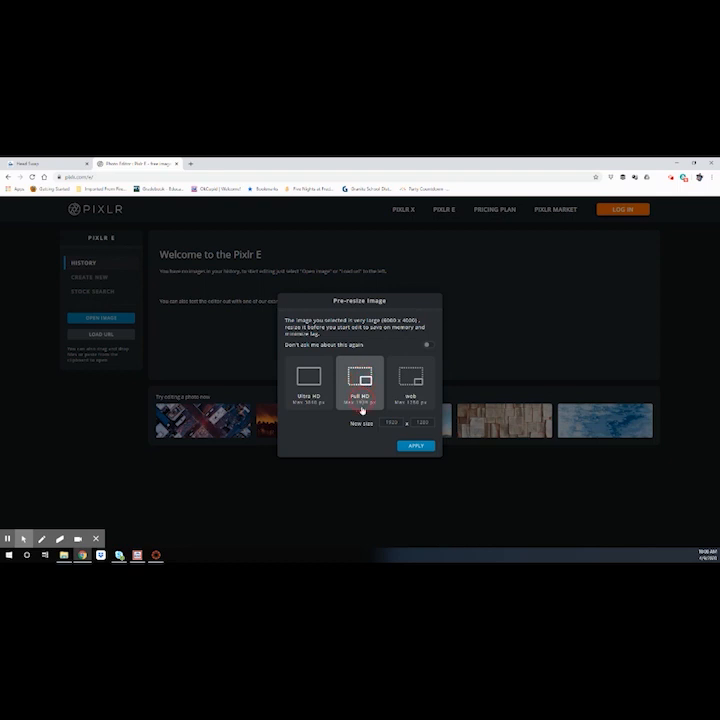
{"action": "left_click", "coordinate": [359, 379]}
{"action": "left_click", "coordinate": [417, 447]}
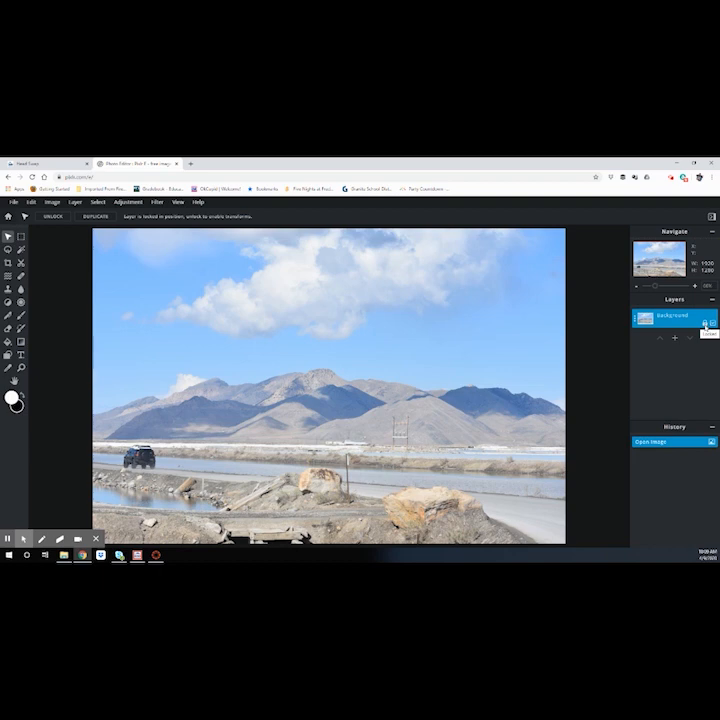
Step: Unlock the Background layer and try moving it around the canvas, returning it to its original position
{"action": "left_click", "coordinate": [705, 323]}
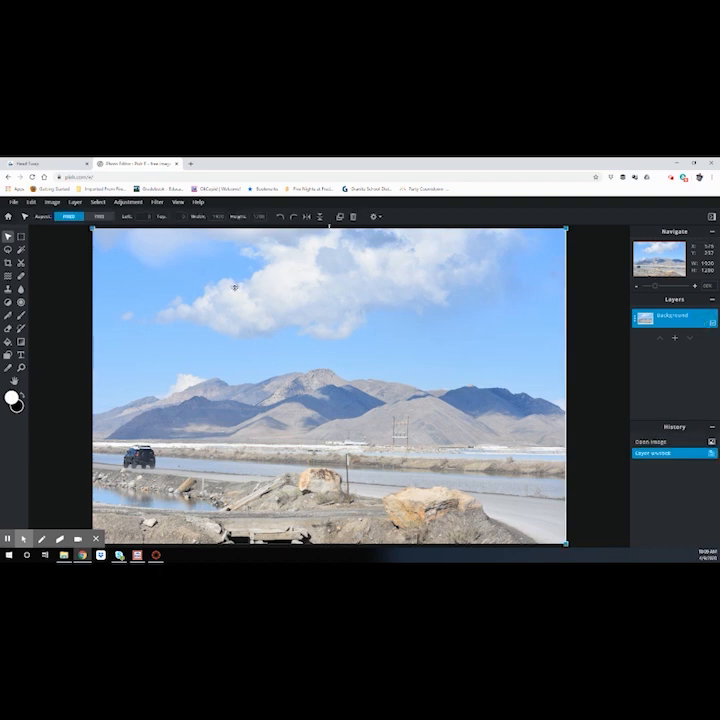
{"action": "left_click_drag", "start_coordinate": [116, 281], "coordinate": [229, 305]}
{"action": "left_click_drag", "start_coordinate": [312, 357], "coordinate": [275, 363]}
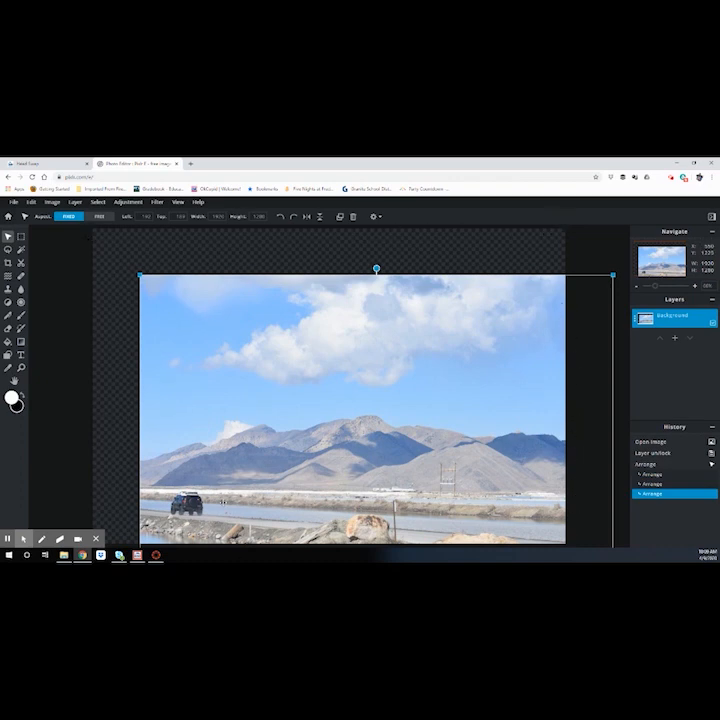
{"action": "left_click_drag", "start_coordinate": [258, 403], "coordinate": [212, 357]}
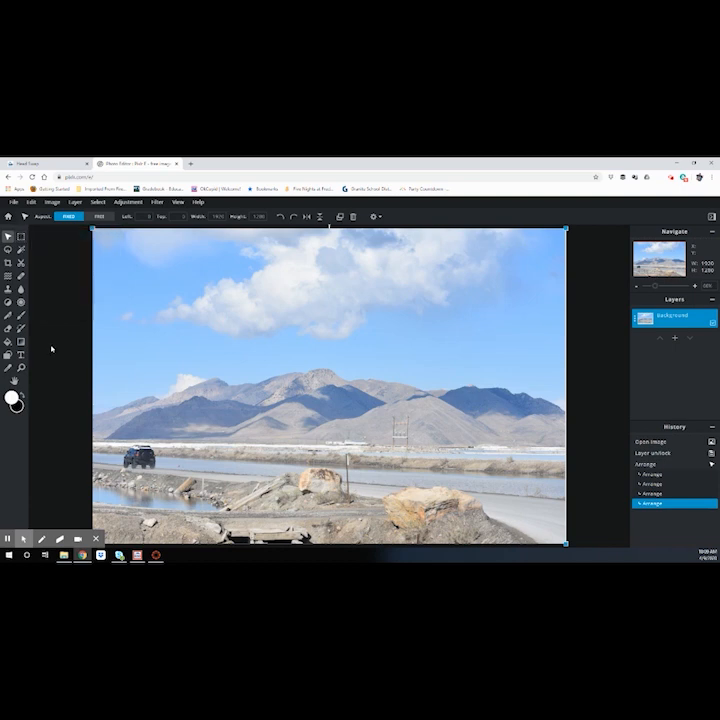
Step: Select the smaller rock beside the post with a rectangular marquee about 343 x 254 px and copy it
{"action": "left_click", "coordinate": [21, 237]}
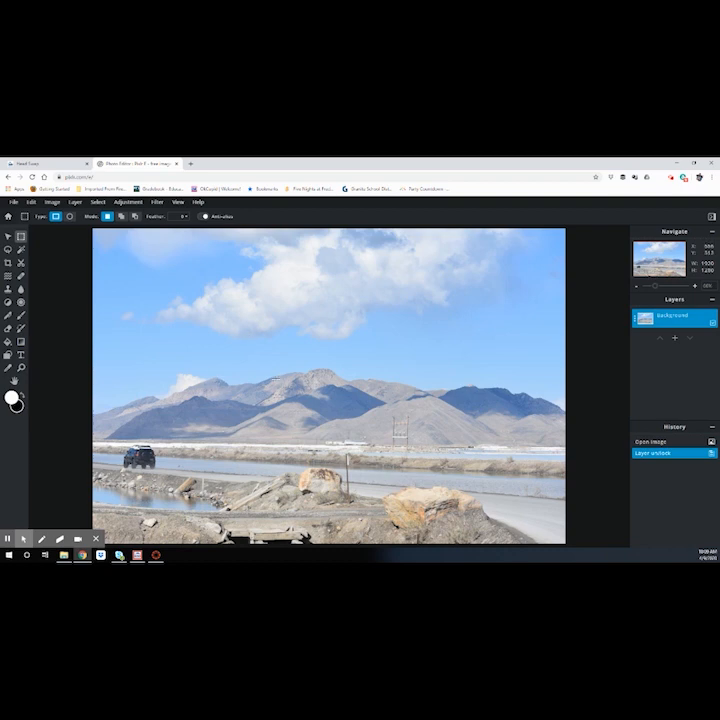
{"action": "left_click_drag", "start_coordinate": [282, 455], "coordinate": [366, 511]}
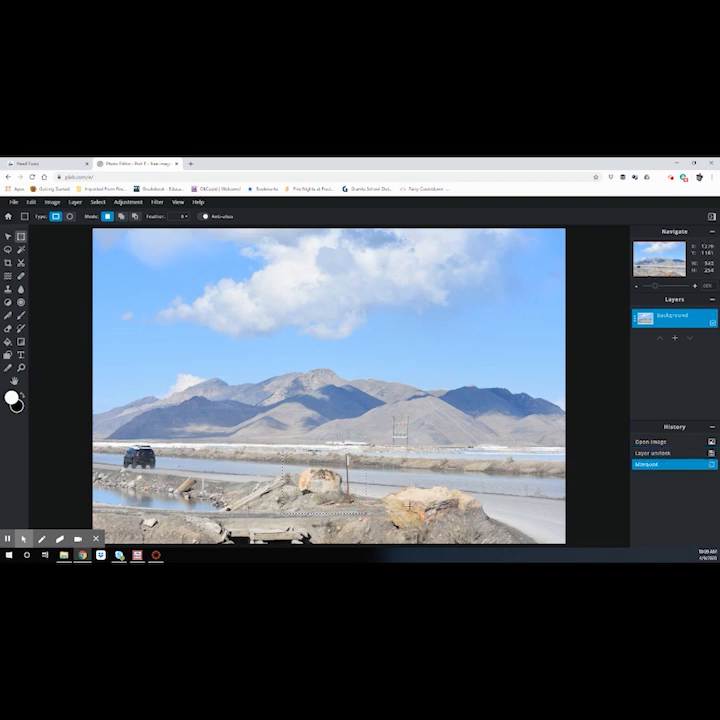
{"action": "left_click", "coordinate": [30, 204]}
{"action": "left_click", "coordinate": [34, 245]}
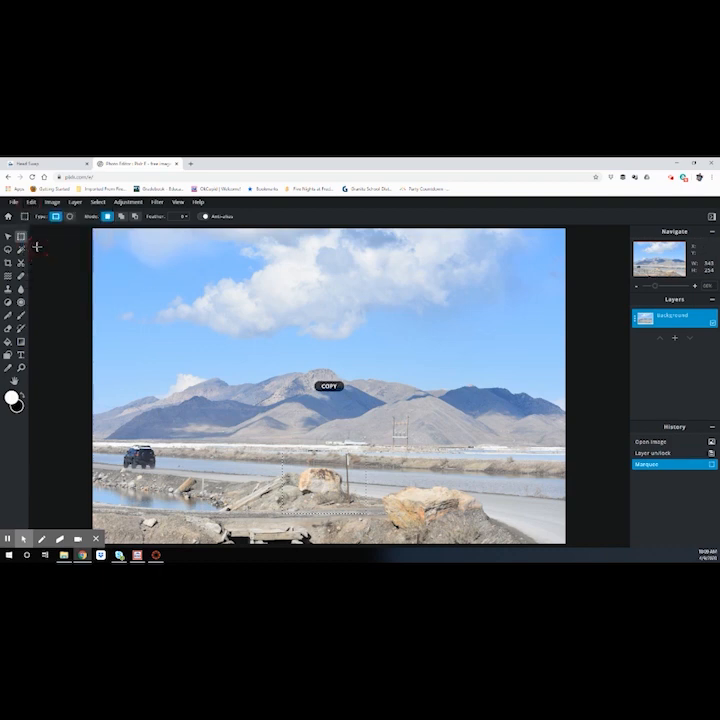
Step: Deselect the marquee and paste the copied rock as a new layer, allowing the site clipboard access
{"action": "key", "text": "ctrl+d"}
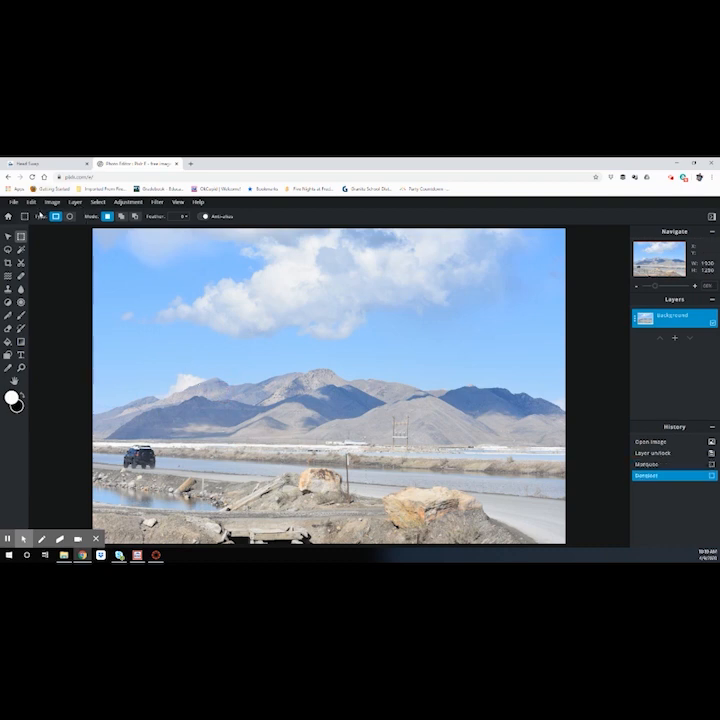
{"action": "left_click", "coordinate": [31, 202]}
{"action": "left_click", "coordinate": [35, 269]}
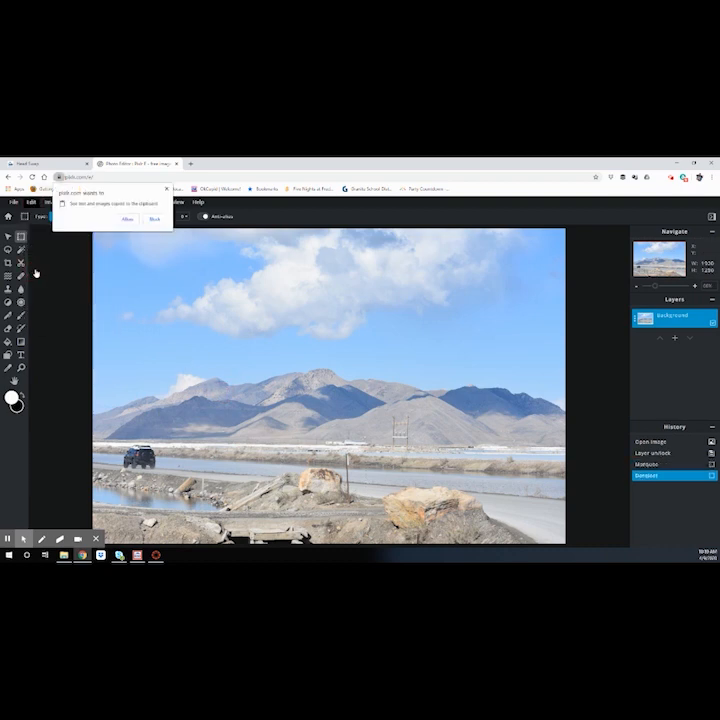
{"action": "left_click", "coordinate": [128, 221]}
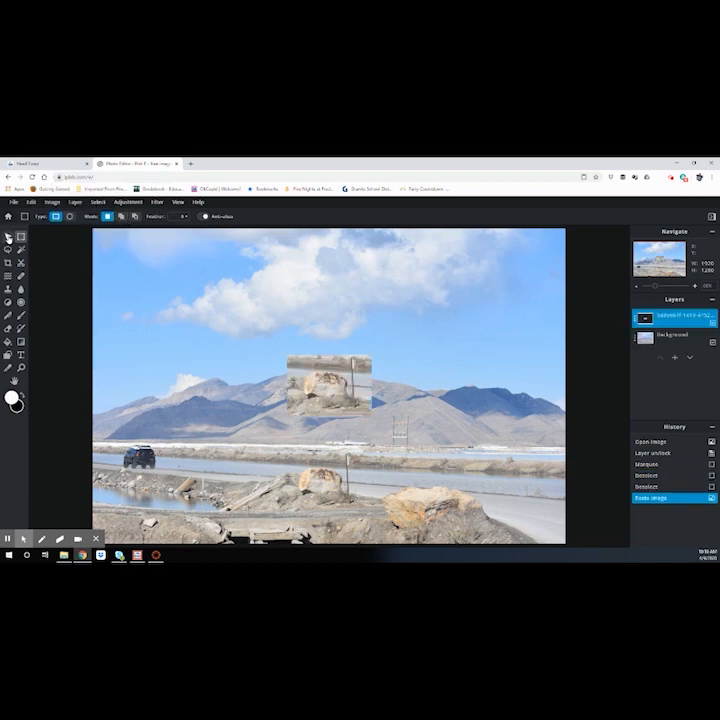
Step: Move the pasted rock over the right-hand mountains and switch the active layer between the rock and the Background
{"action": "left_click", "coordinate": [8, 238]}
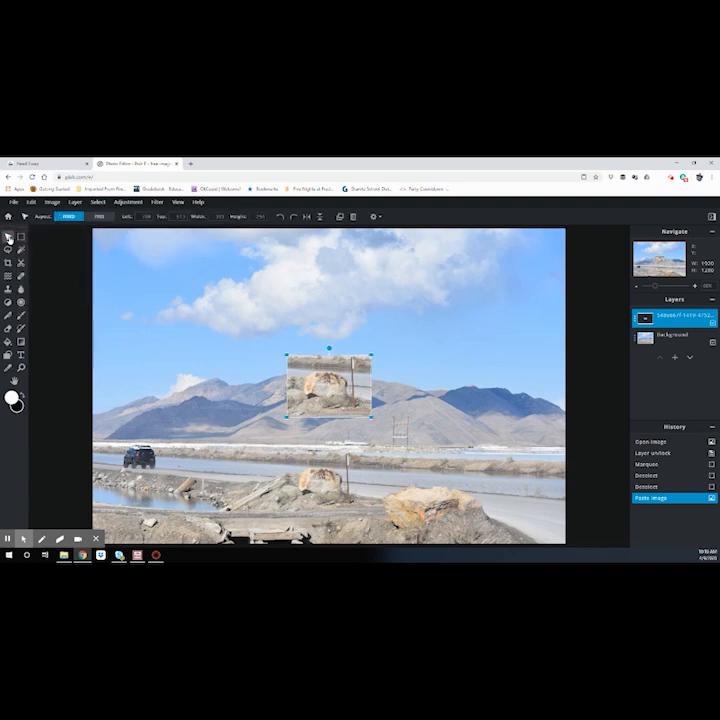
{"action": "left_click_drag", "start_coordinate": [329, 385], "coordinate": [446, 418]}
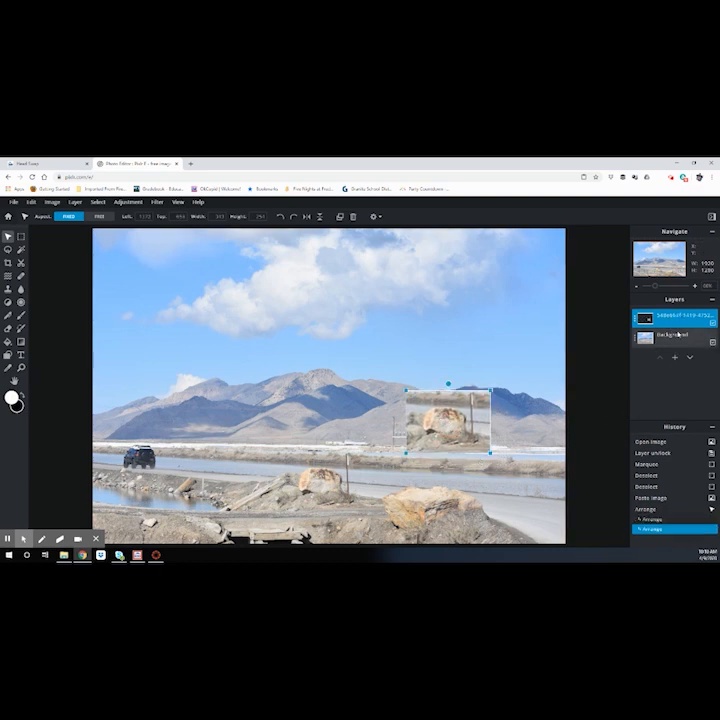
{"action": "left_click", "coordinate": [678, 335]}
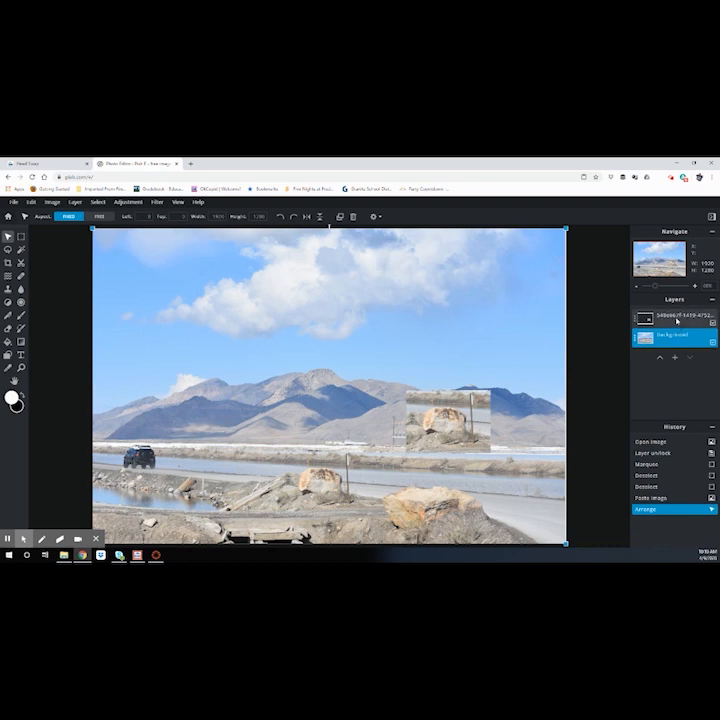
{"action": "left_click", "coordinate": [678, 320]}
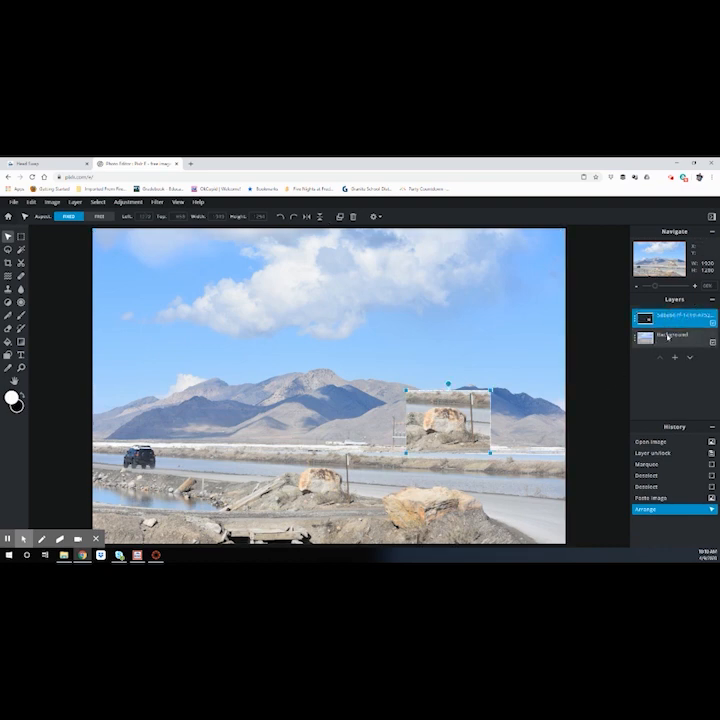
{"action": "left_click", "coordinate": [668, 335]}
{"action": "mouse_move", "coordinate": [273, 303]}
{"action": "left_mouse_down"}
{"action": "mouse_move", "coordinate": [350, 336]}
{"action": "mouse_move", "coordinate": [408, 329]}
{"action": "mouse_move", "coordinate": [439, 338]}
{"action": "mouse_move", "coordinate": [341, 328]}
{"action": "mouse_move", "coordinate": [273, 303]}
{"action": "left_mouse_up"}
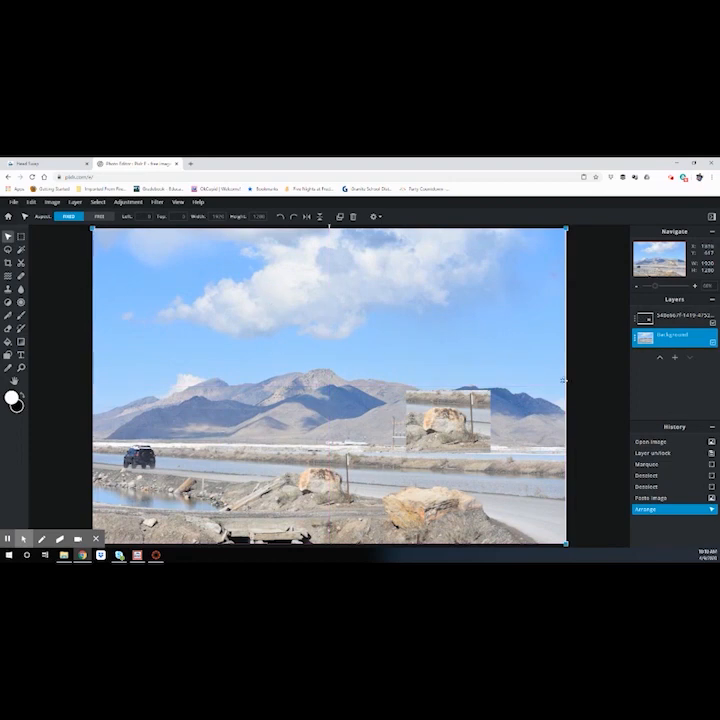
Step: Tilt the pasted rock slightly counter-clockwise, shrink it and place it over the pylon in front of the mountains
{"action": "left_click", "coordinate": [647, 319]}
{"action": "left_click_drag", "start_coordinate": [450, 420], "coordinate": [384, 265]}
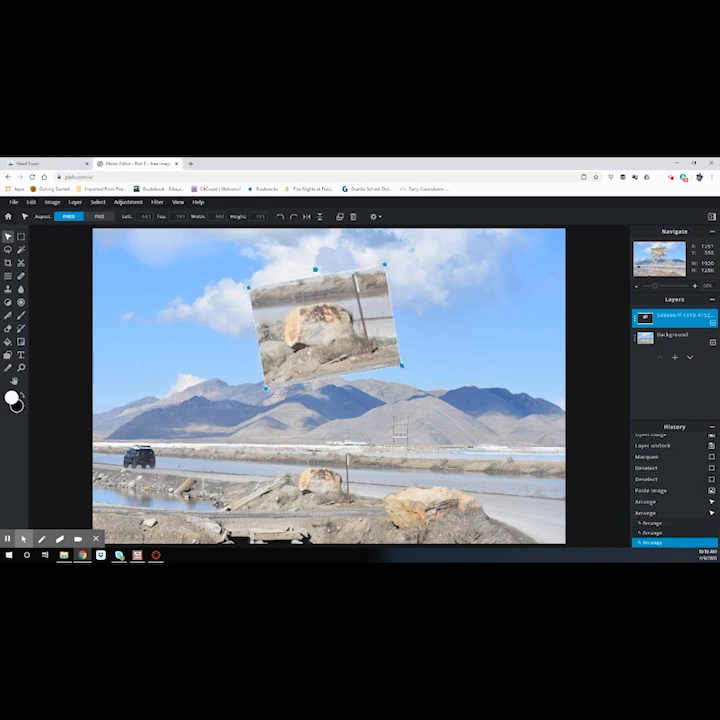
{"action": "left_click_drag", "start_coordinate": [401, 366], "coordinate": [392, 411]}
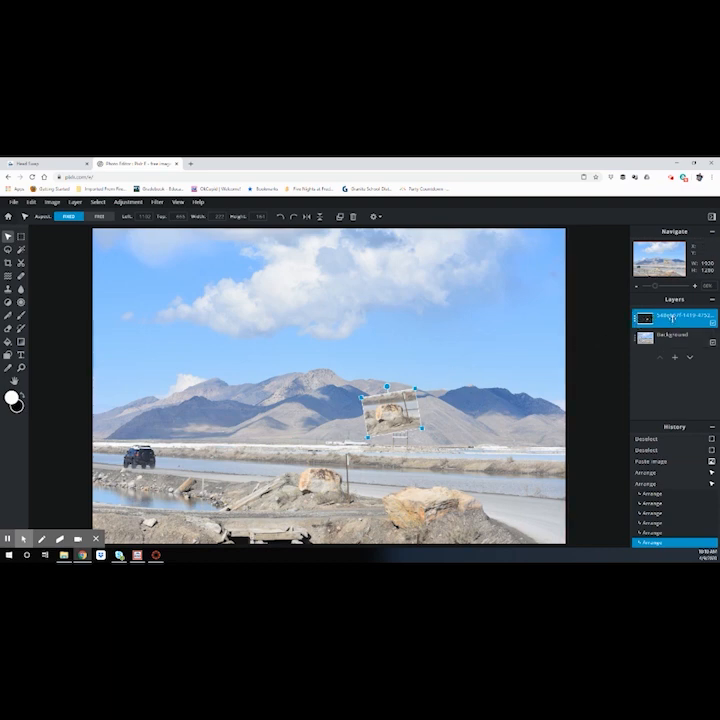
Step: Reorder the rock layer beneath the Background and return it to the top of the layer stack
{"action": "left_click_drag", "start_coordinate": [672, 318], "coordinate": [665, 340]}
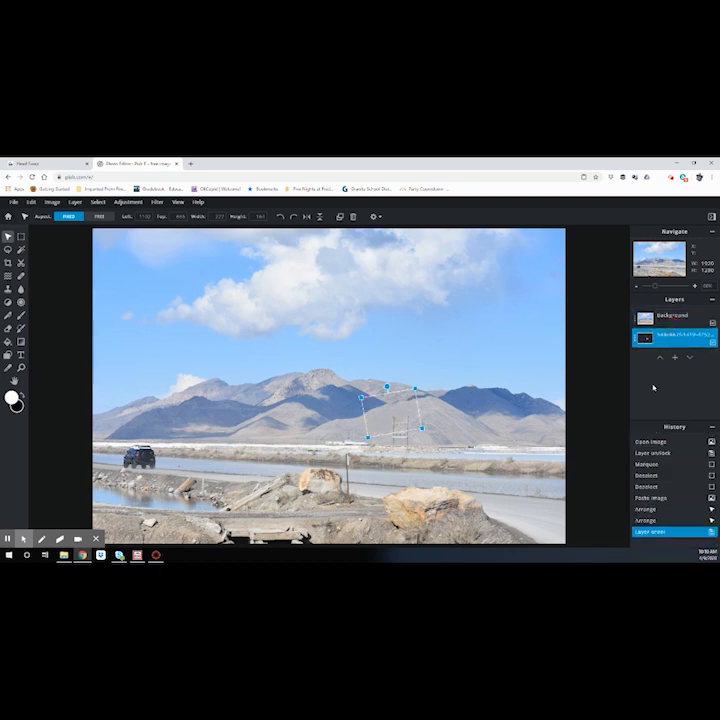
{"action": "left_click", "coordinate": [307, 434]}
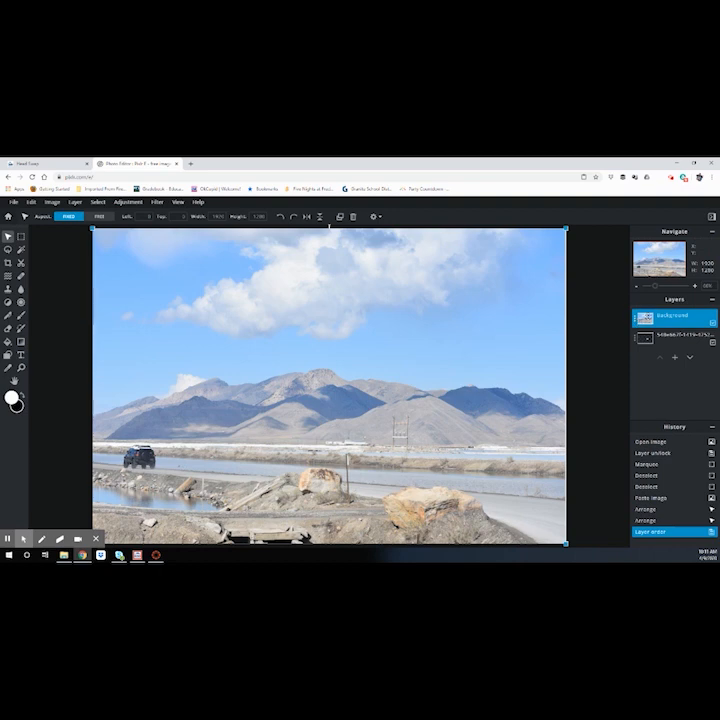
{"action": "left_click", "coordinate": [657, 338]}
{"action": "left_click_drag", "start_coordinate": [657, 338], "coordinate": [652, 320]}
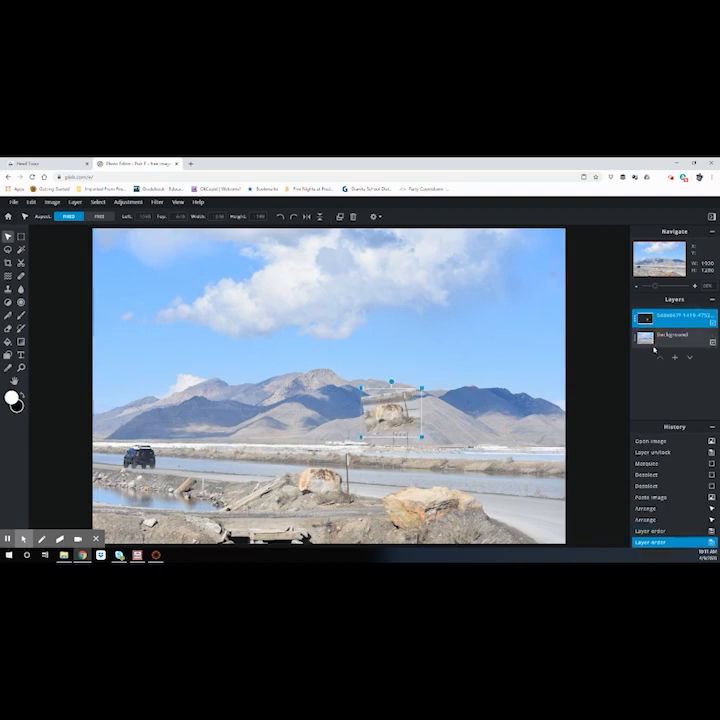
Step: Move the pasted rock to the photo's lower-right corner, beside the large boulder
{"action": "left_click_drag", "start_coordinate": [391, 414], "coordinate": [515, 510]}
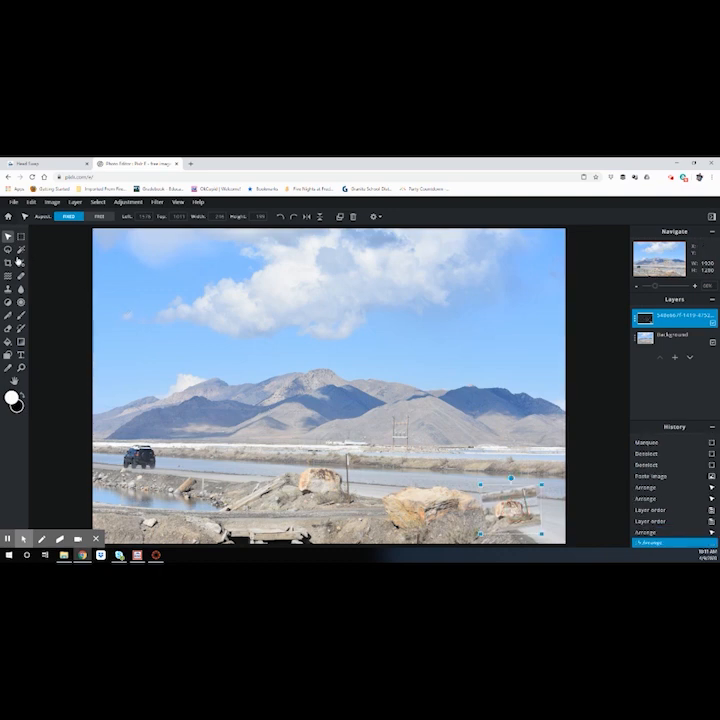
Step: Try to copy a freehand lasso selection of the mountainside while the rock layer is active and paste it as a new layer
{"action": "left_click", "coordinate": [8, 249]}
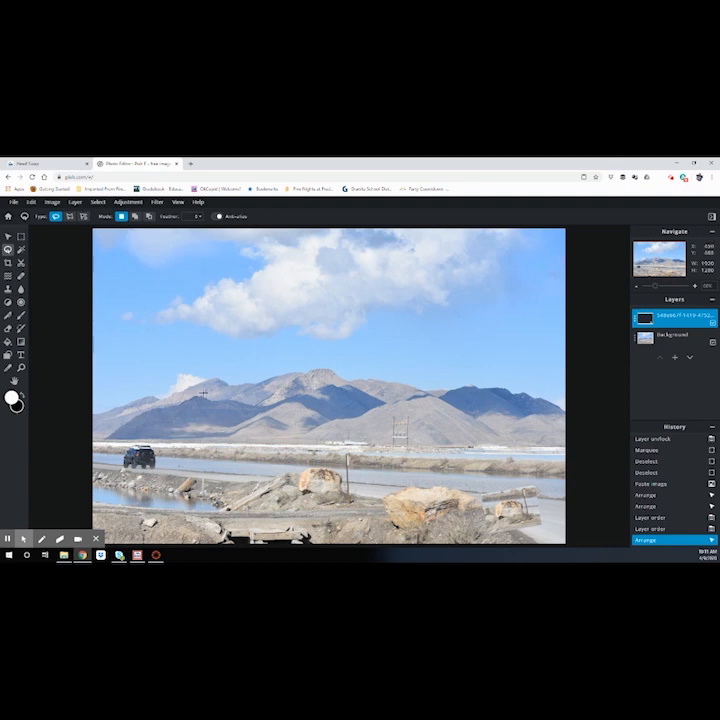
{"action": "mouse_move", "coordinate": [196, 376]}
{"action": "left_mouse_down"}
{"action": "mouse_move", "coordinate": [308, 402]}
{"action": "mouse_move", "coordinate": [362, 422]}
{"action": "mouse_move", "coordinate": [338, 453]}
{"action": "mouse_move", "coordinate": [309, 451]}
{"action": "mouse_move", "coordinate": [291, 439]}
{"action": "mouse_move", "coordinate": [225, 443]}
{"action": "mouse_move", "coordinate": [202, 436]}
{"action": "mouse_move", "coordinate": [191, 379]}
{"action": "left_mouse_up"}
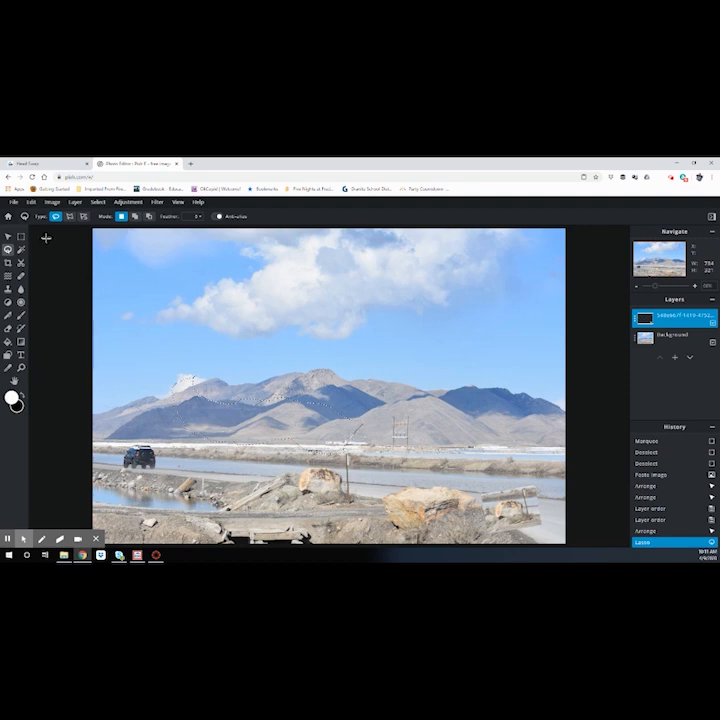
{"action": "left_click", "coordinate": [31, 203]}
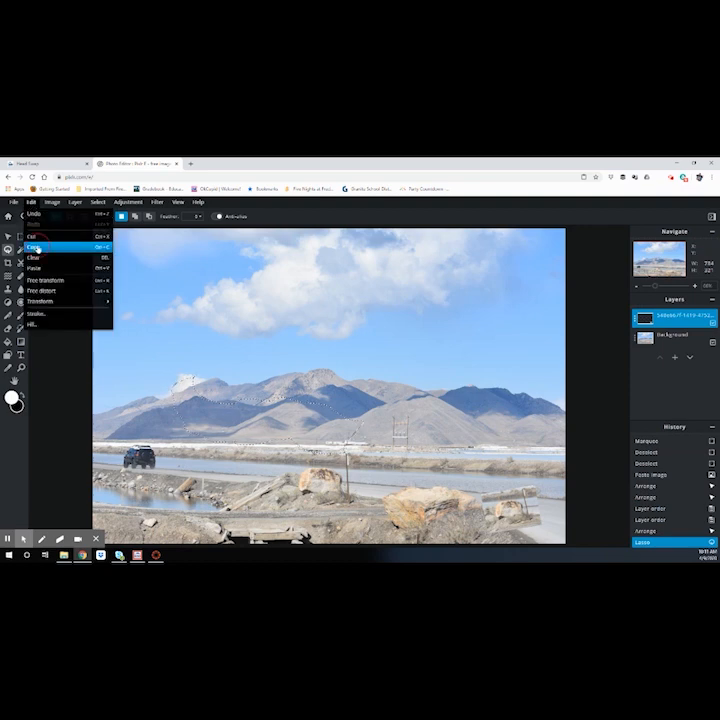
{"action": "left_click", "coordinate": [37, 247]}
{"action": "left_click", "coordinate": [100, 307]}
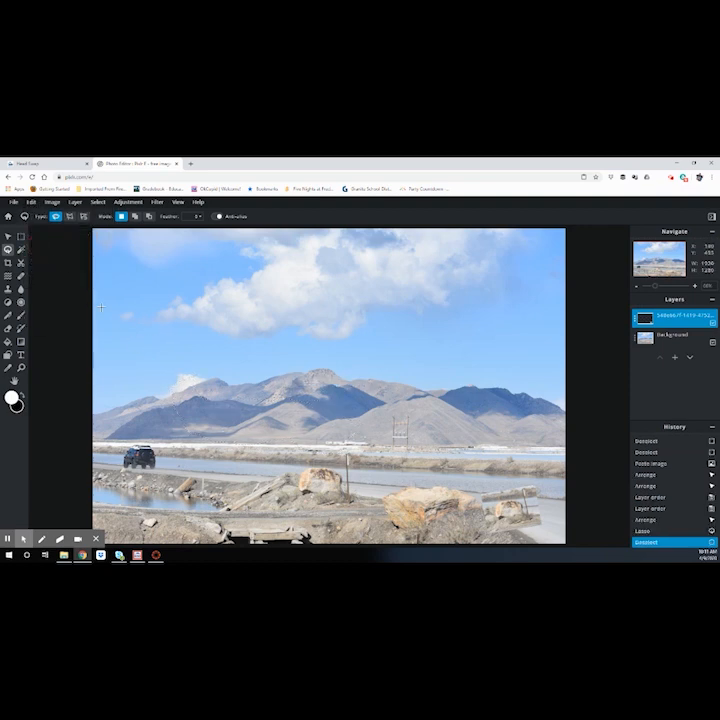
{"action": "left_click", "coordinate": [31, 201]}
{"action": "left_click", "coordinate": [36, 266]}
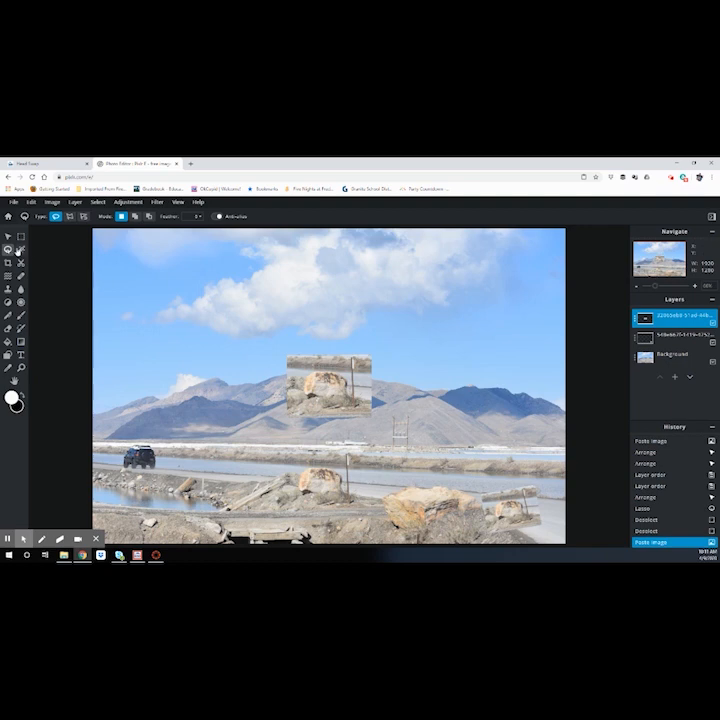
Step: Delete the newly pasted rock layer from the middle of the photo and make the Background the active layer
{"action": "left_click", "coordinate": [8, 237]}
{"action": "key", "text": "Delete"}
{"action": "key", "text": "Delete"}
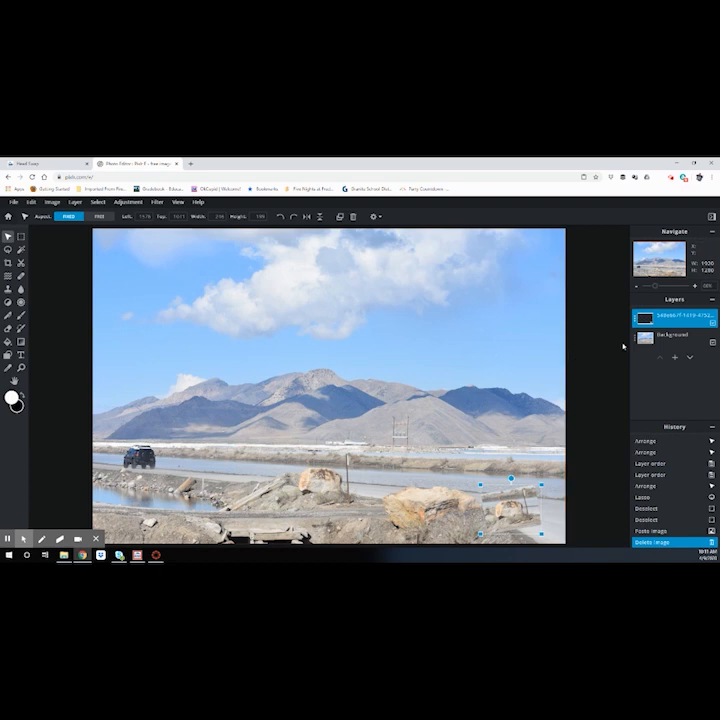
{"action": "left_click", "coordinate": [660, 337]}
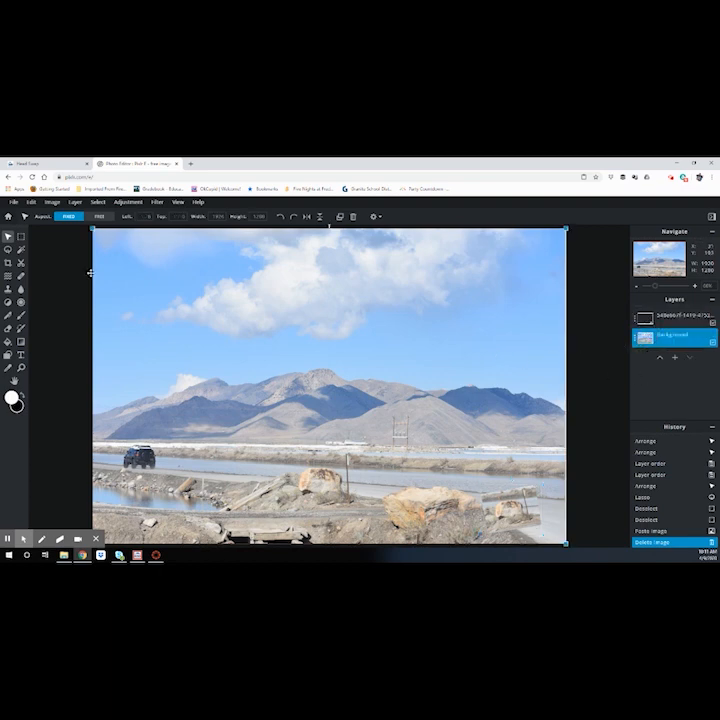
Step: Copy a freehand lasso selection of sky and mountainside, about 600 × 480 px, from the Background, deselect, and paste it as a new layer
{"action": "left_click", "coordinate": [9, 250]}
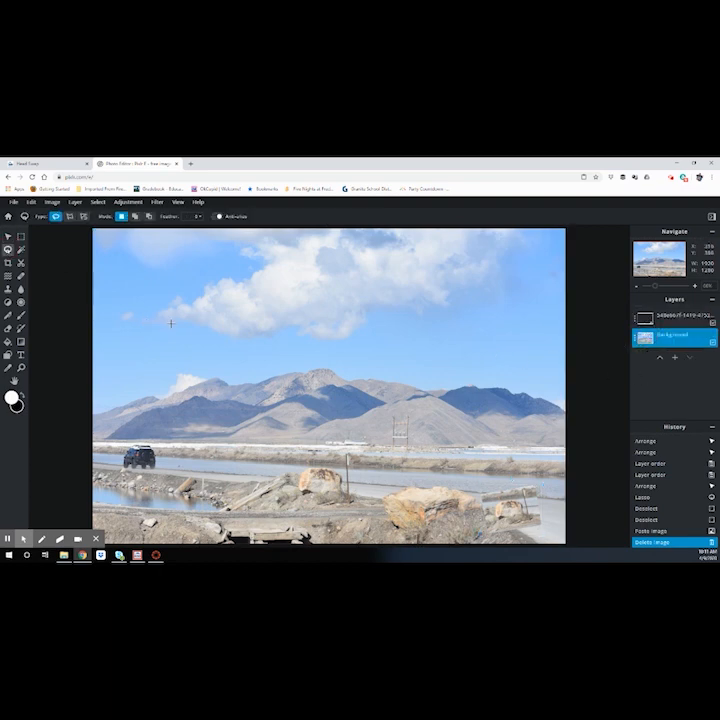
{"action": "mouse_move", "coordinate": [171, 323]}
{"action": "left_mouse_down"}
{"action": "mouse_move", "coordinate": [259, 312]}
{"action": "mouse_move", "coordinate": [317, 346]}
{"action": "mouse_move", "coordinate": [283, 409]}
{"action": "mouse_move", "coordinate": [259, 376]}
{"action": "mouse_move", "coordinate": [230, 372]}
{"action": "mouse_move", "coordinate": [218, 391]}
{"action": "mouse_move", "coordinate": [227, 416]}
{"action": "mouse_move", "coordinate": [181, 410]}
{"action": "mouse_move", "coordinate": [185, 378]}
{"action": "mouse_move", "coordinate": [171, 323]}
{"action": "left_mouse_up"}
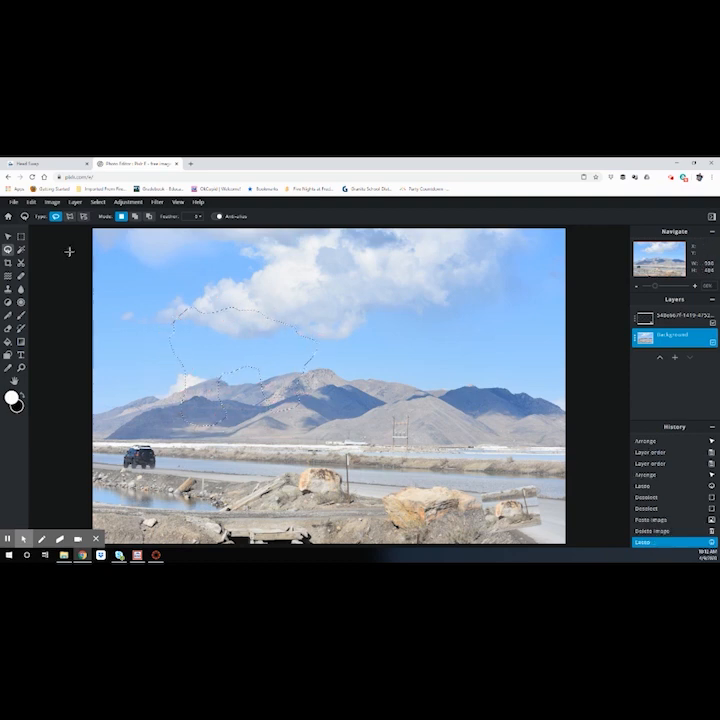
{"action": "left_click", "coordinate": [32, 203]}
{"action": "left_click", "coordinate": [35, 246]}
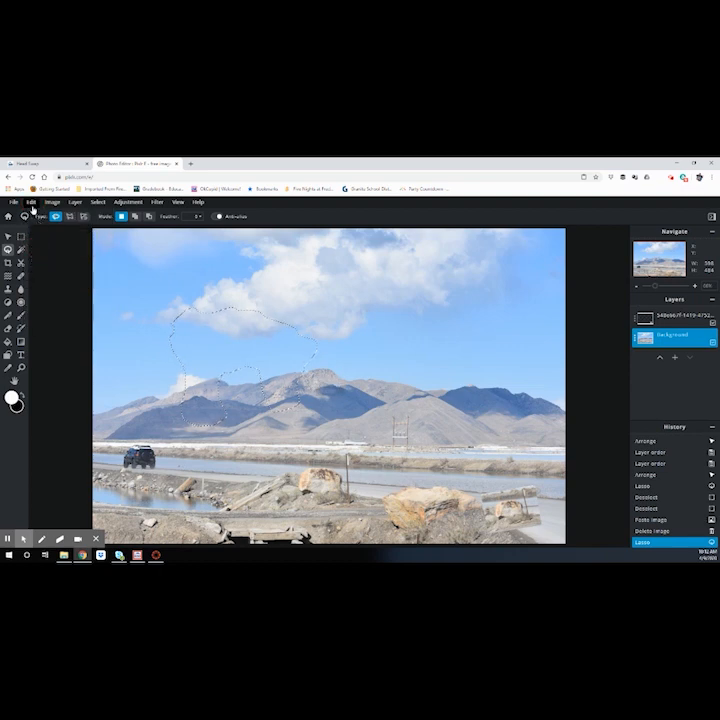
{"action": "key", "text": "ctrl+d"}
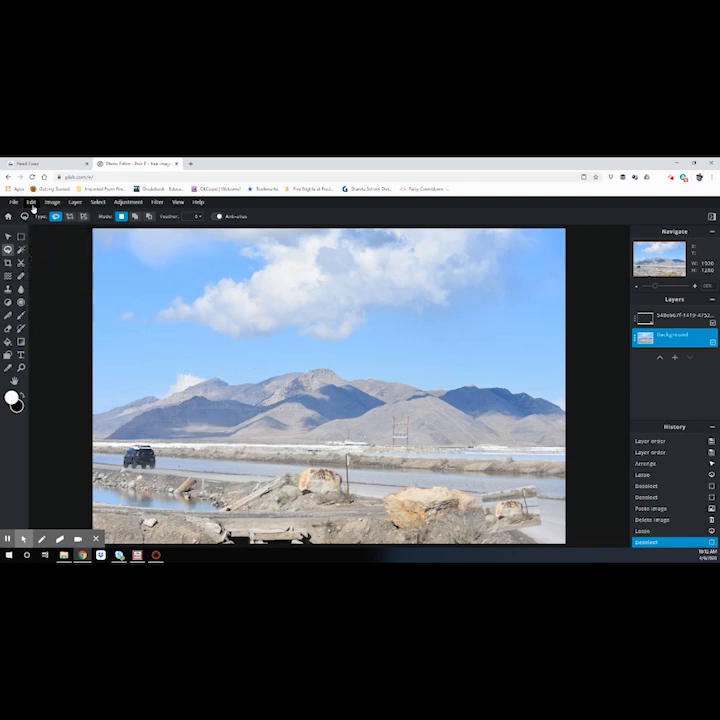
{"action": "left_click", "coordinate": [31, 203]}
{"action": "left_click", "coordinate": [35, 262]}
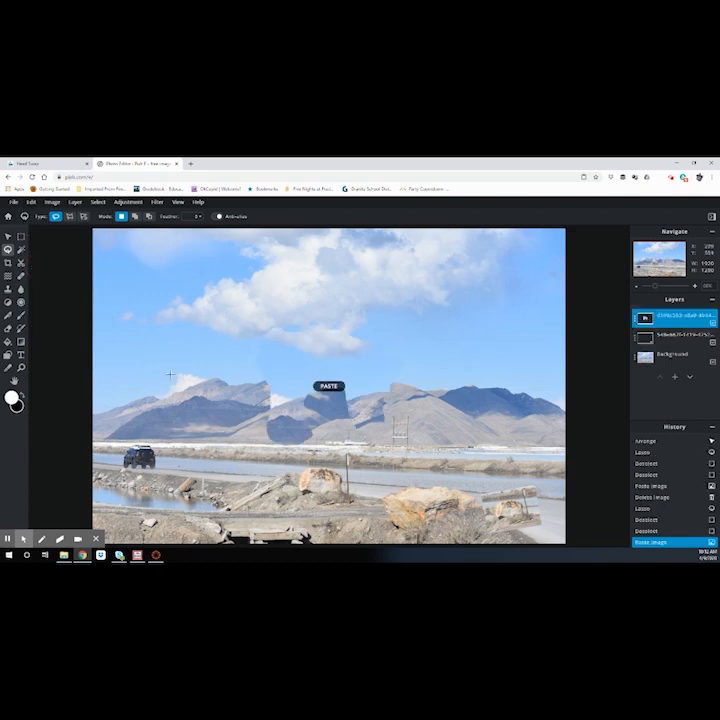
Step: Move the pasted sky-and-mountain piece down over the water and road near the vehicle, and reorder its layer beneath the Background
{"action": "left_click", "coordinate": [8, 236]}
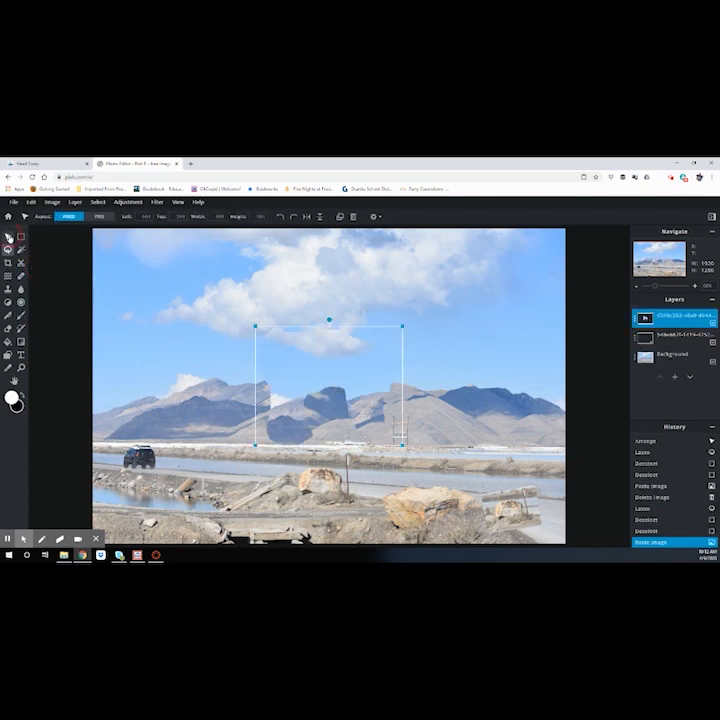
{"action": "mouse_move", "coordinate": [297, 371]}
{"action": "left_mouse_down"}
{"action": "mouse_move", "coordinate": [248, 371]}
{"action": "mouse_move", "coordinate": [215, 447]}
{"action": "mouse_move", "coordinate": [209, 438]}
{"action": "left_mouse_up"}
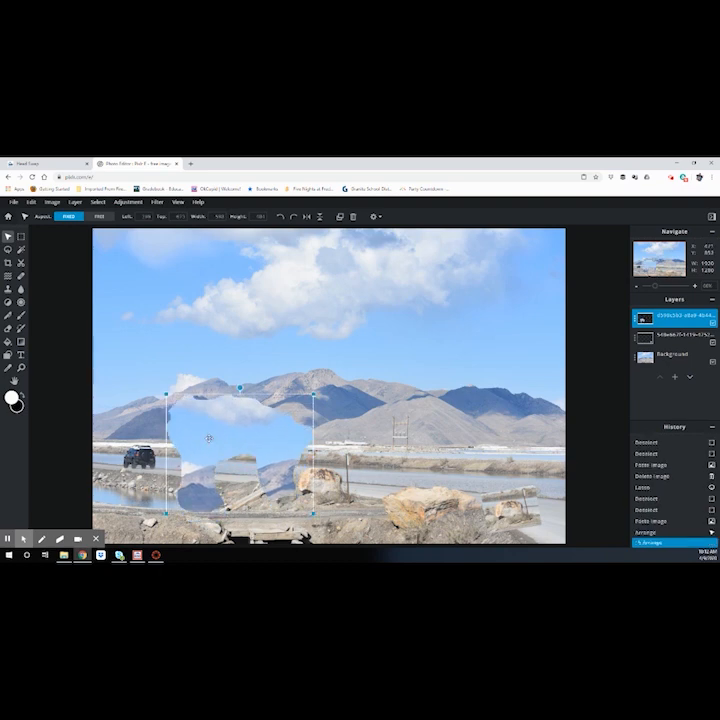
{"action": "left_click", "coordinate": [509, 515]}
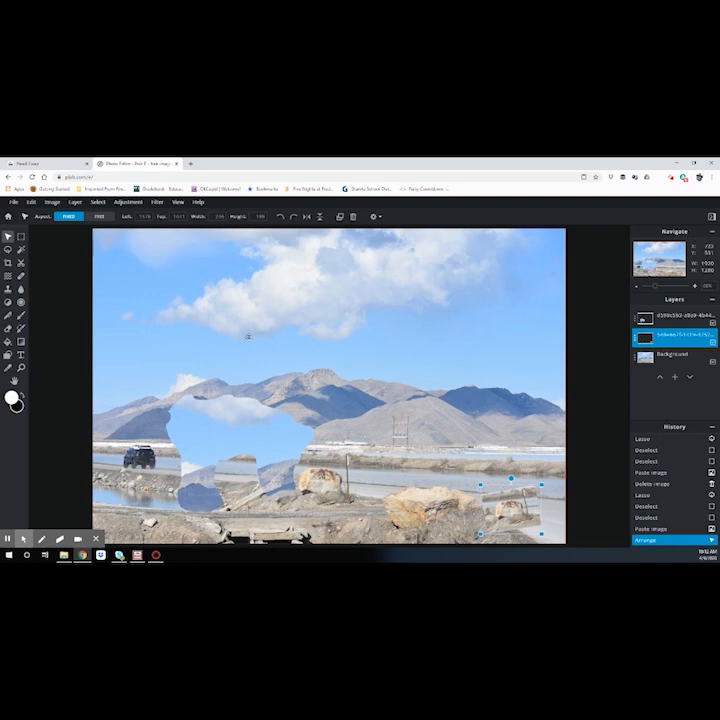
{"action": "left_click", "coordinate": [377, 319]}
{"action": "left_click_drag", "start_coordinate": [300, 430], "coordinate": [250, 415]}
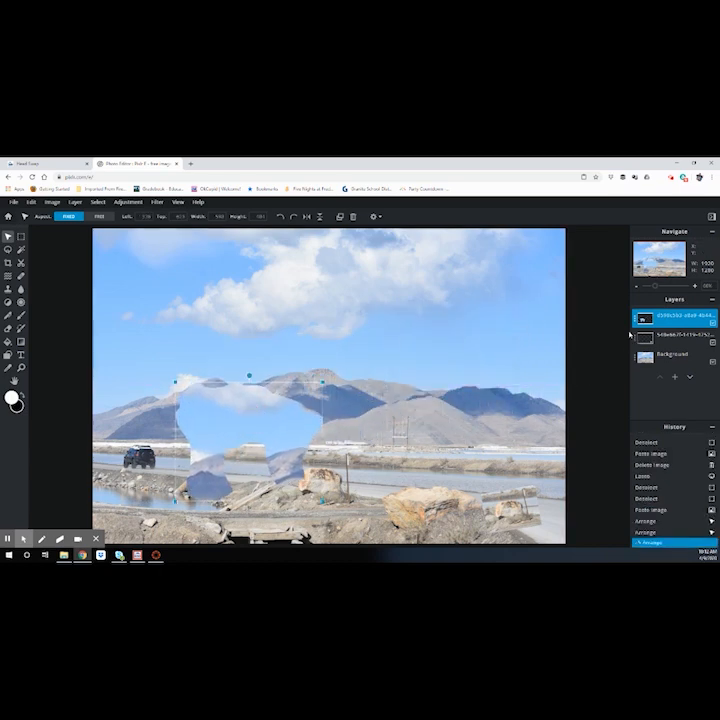
{"action": "left_click_drag", "start_coordinate": [668, 318], "coordinate": [668, 362]}
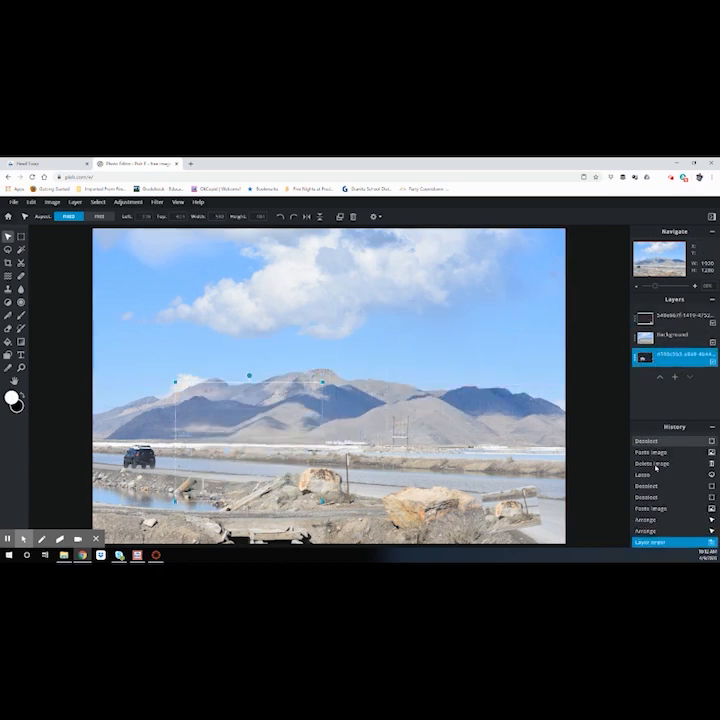
Step: Make the Background the active layer and select its blue sky with the Magic Wand
{"action": "left_click", "coordinate": [21, 249]}
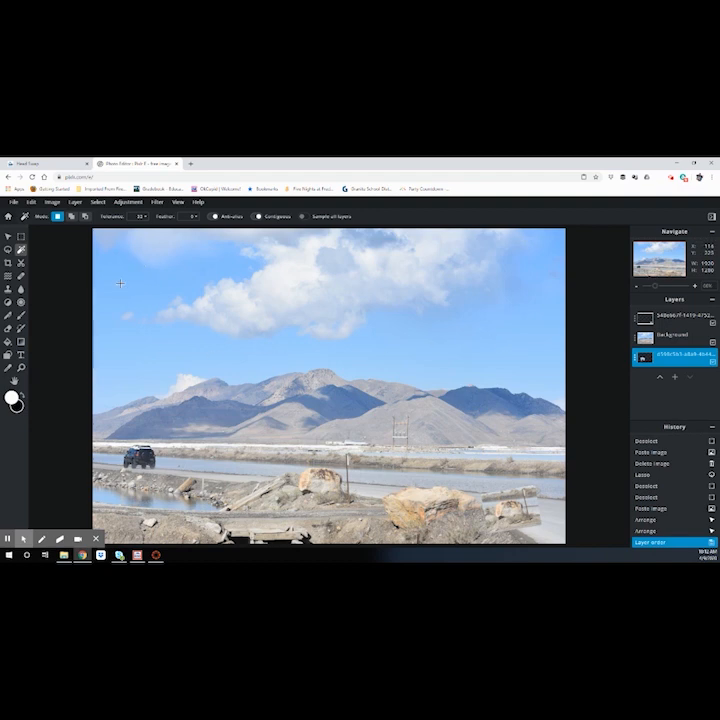
{"action": "left_click", "coordinate": [122, 321]}
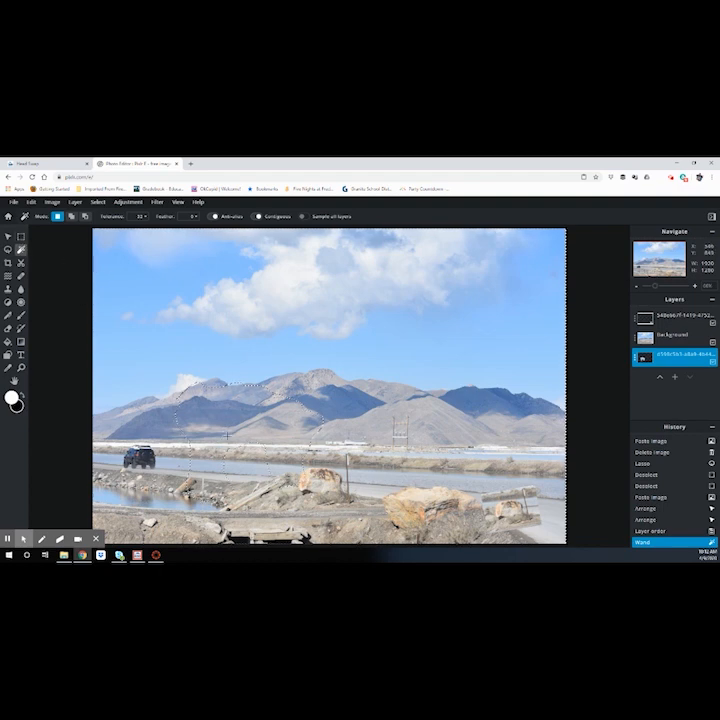
{"action": "left_click", "coordinate": [350, 379]}
{"action": "left_click", "coordinate": [672, 334]}
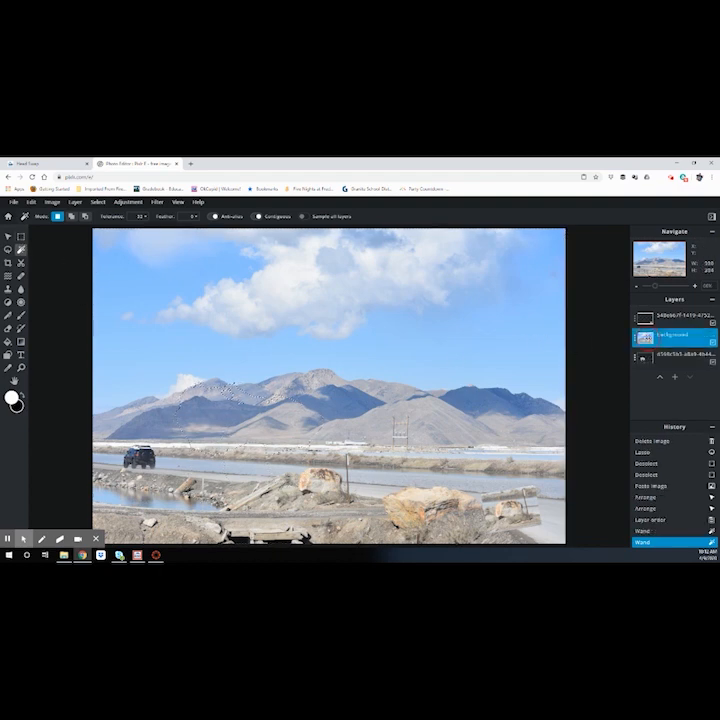
{"action": "left_click", "coordinate": [127, 291]}
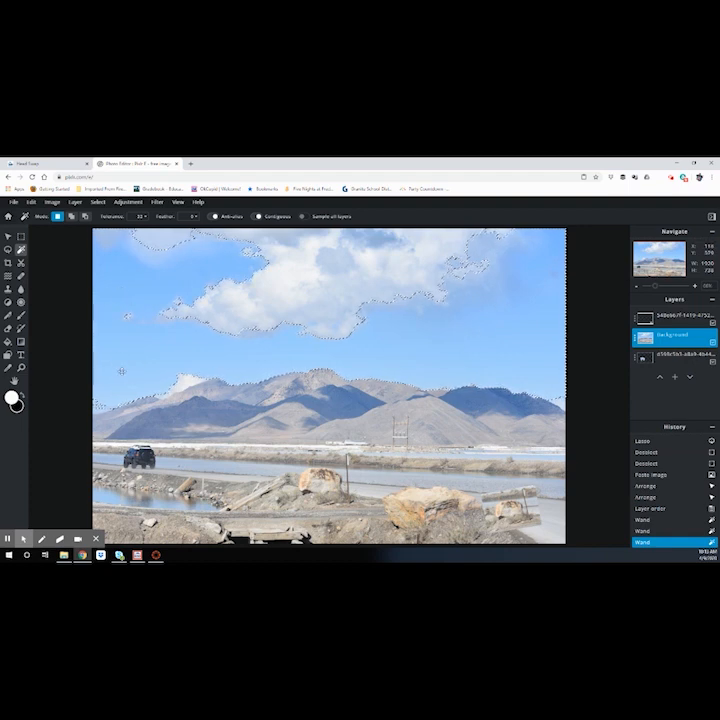
Step: Lower the Magic Wand tolerance to a very small value, sample the small white cloud and the blue sky, and deselect
{"action": "left_click", "coordinate": [140, 216]}
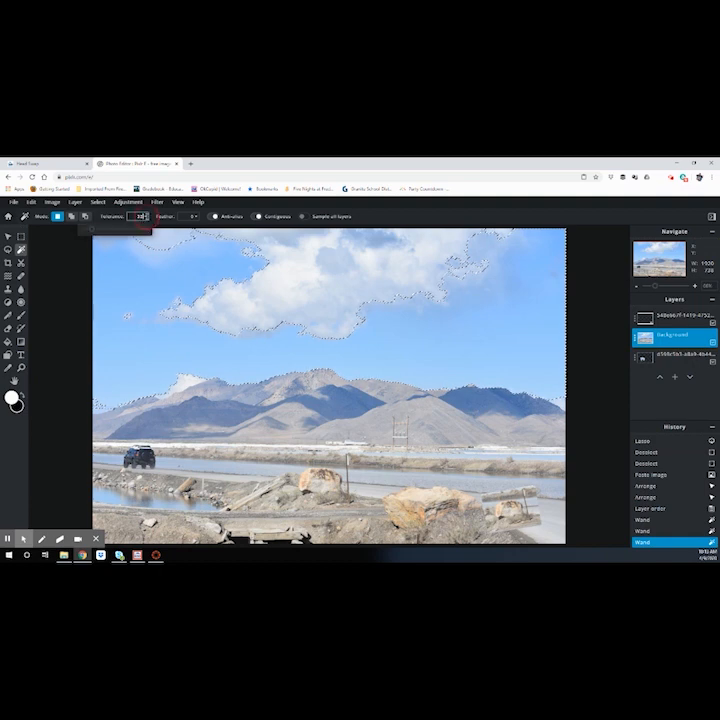
{"action": "left_click_drag", "start_coordinate": [93, 233], "coordinate": [86, 233]}
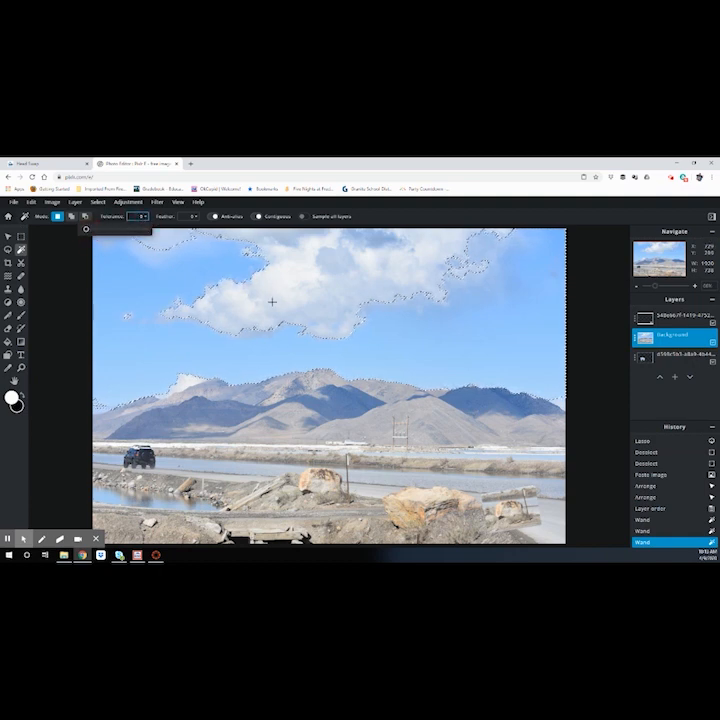
{"action": "left_click", "coordinate": [187, 381]}
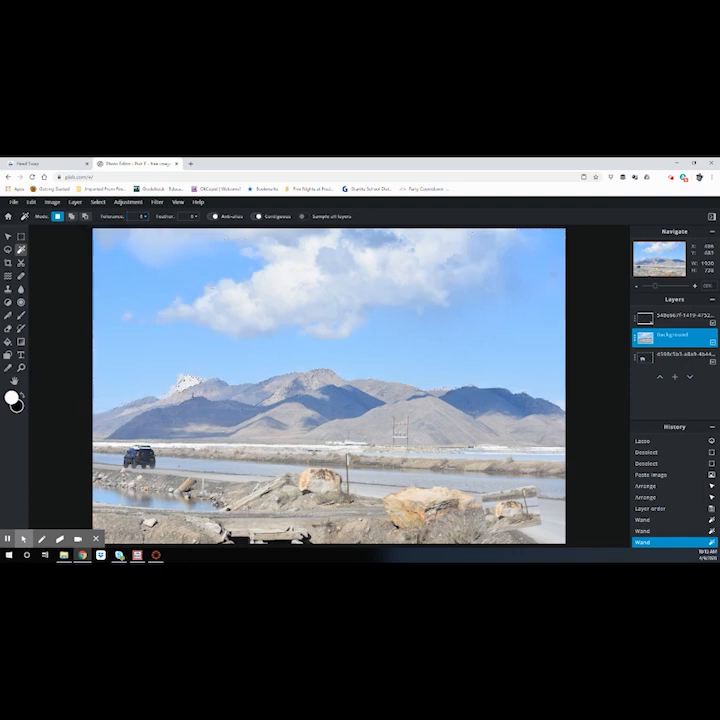
{"action": "left_click", "coordinate": [135, 292]}
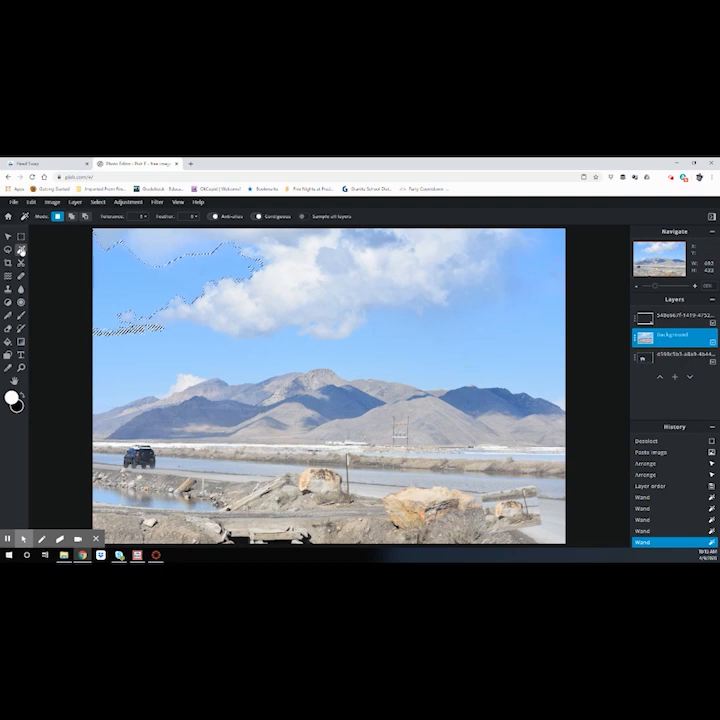
{"action": "key", "text": "l"}
{"action": "left_click", "coordinate": [109, 237]}
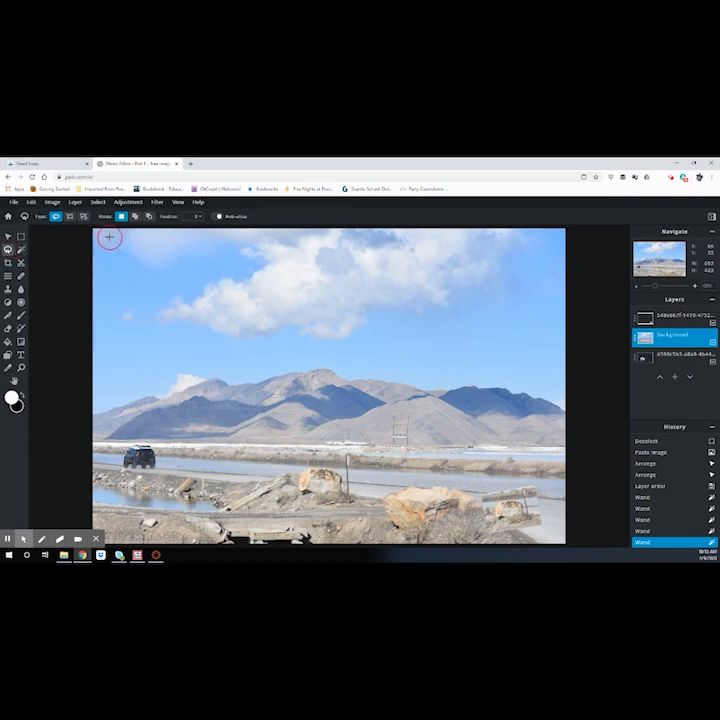
{"action": "left_click", "coordinate": [21, 249]}
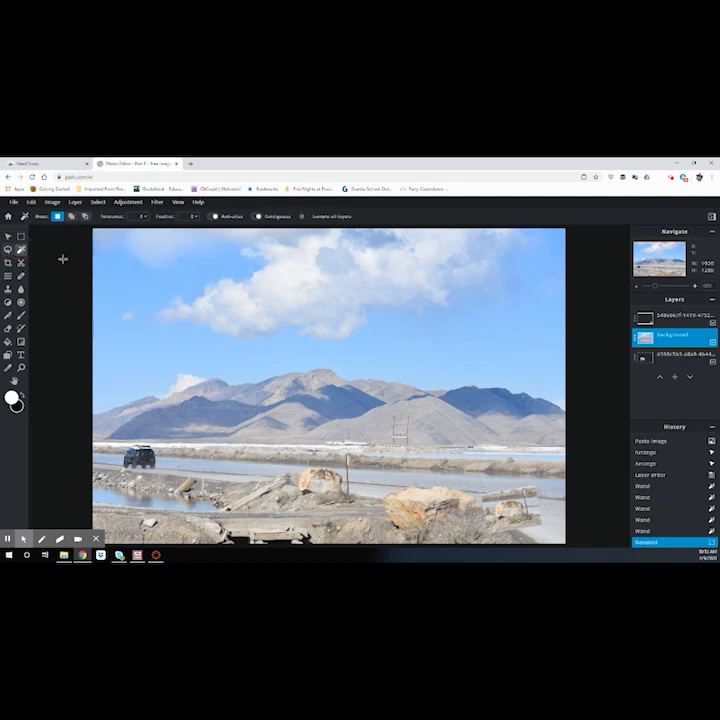
Step: Raise the Magic Wand tolerance to about 188 and sample the blue sky above the mountains
{"action": "left_click", "coordinate": [142, 217]}
{"action": "left_click_drag", "start_coordinate": [85, 229], "coordinate": [130, 230]}
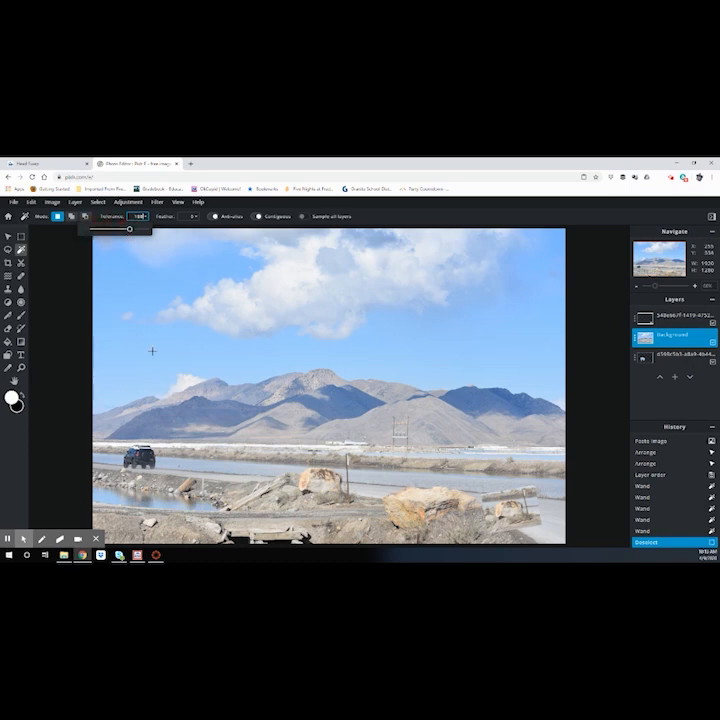
{"action": "left_click", "coordinate": [142, 291]}
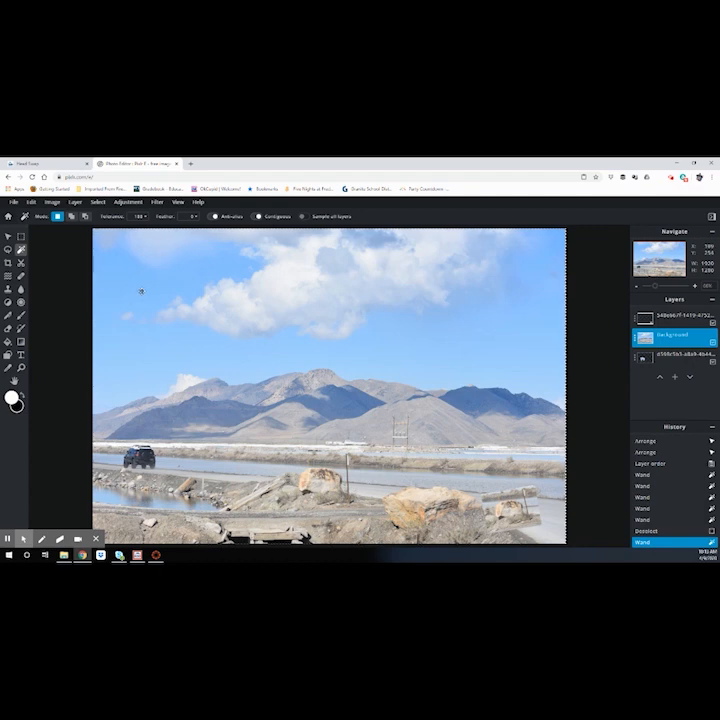
Step: Reduce the Magic Wand tolerance to 38 and clear the selection covering the photo
{"action": "left_click", "coordinate": [145, 216]}
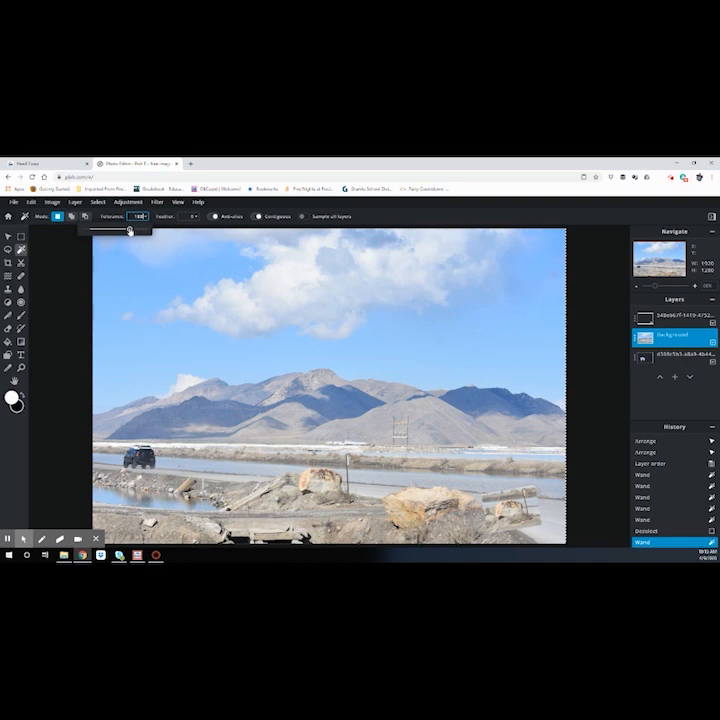
{"action": "left_click_drag", "start_coordinate": [129, 229], "coordinate": [93, 230]}
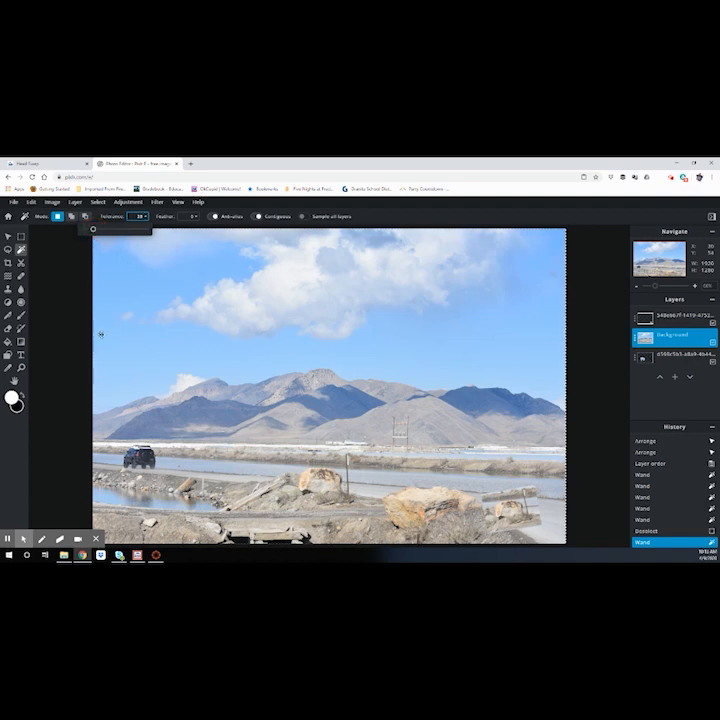
{"action": "left_click", "coordinate": [20, 237]}
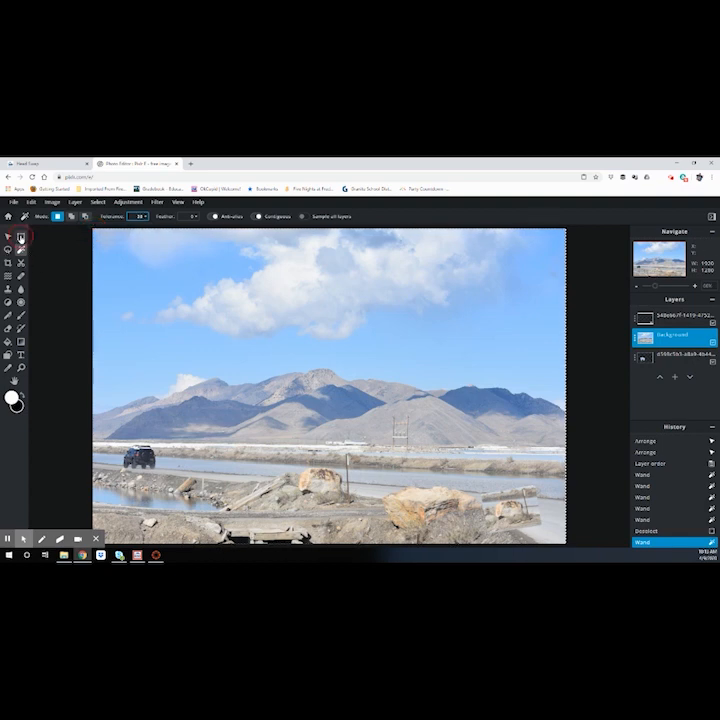
{"action": "left_click", "coordinate": [114, 292]}
{"action": "left_click", "coordinate": [75, 298]}
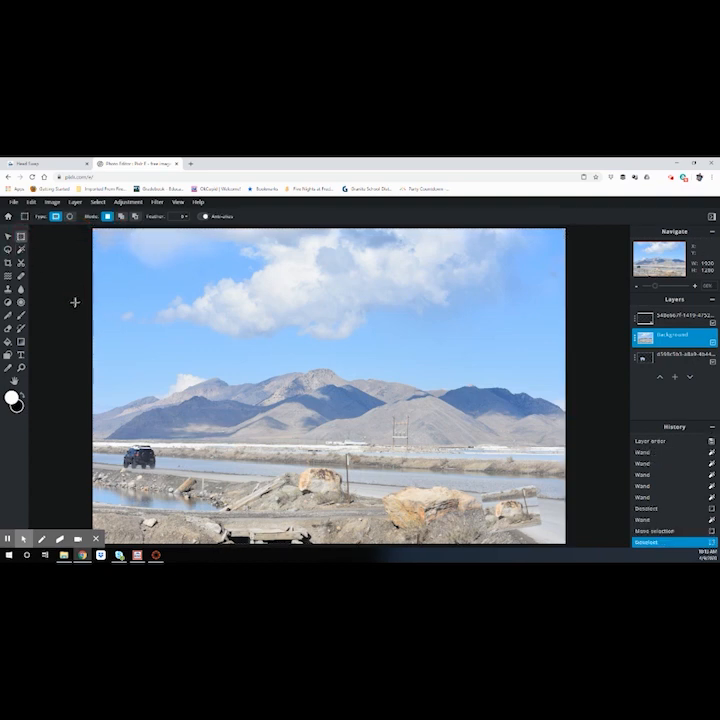
Step: Select the blue sky on the Background with the Magic Wand and delete the selected pixels
{"action": "left_click", "coordinate": [20, 249]}
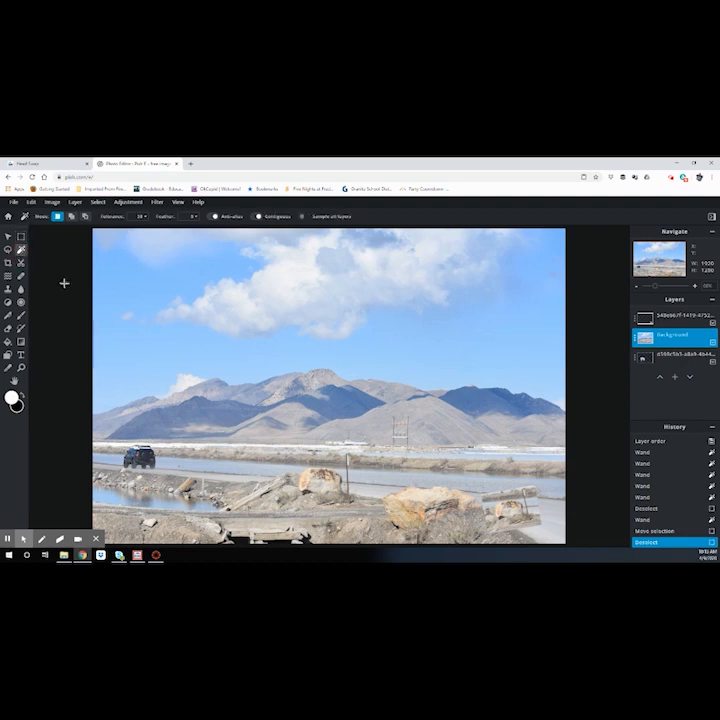
{"action": "left_click", "coordinate": [141, 345]}
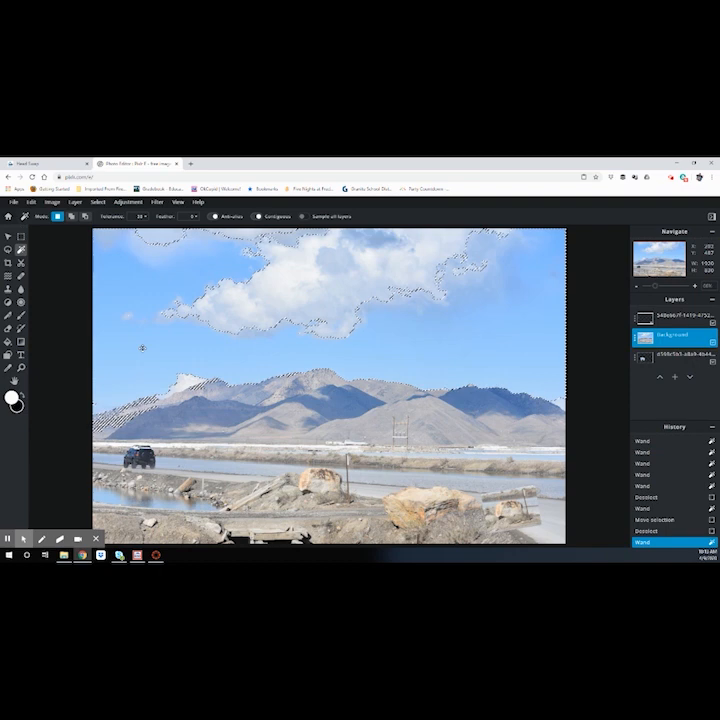
{"action": "key", "text": "Delete"}
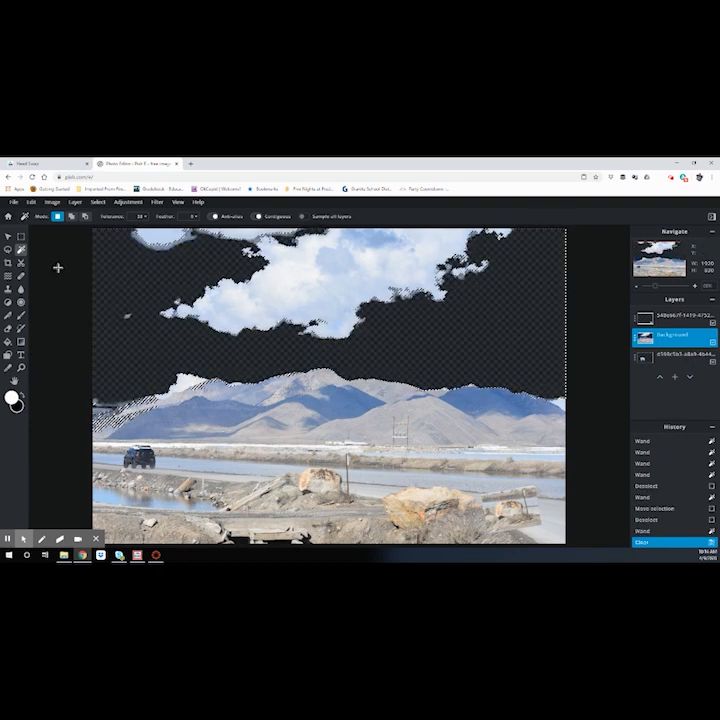
Step: Sample the area at the black vehicle with the Magic Wand and drop that selection with the Marquee tool
{"action": "left_click", "coordinate": [140, 465]}
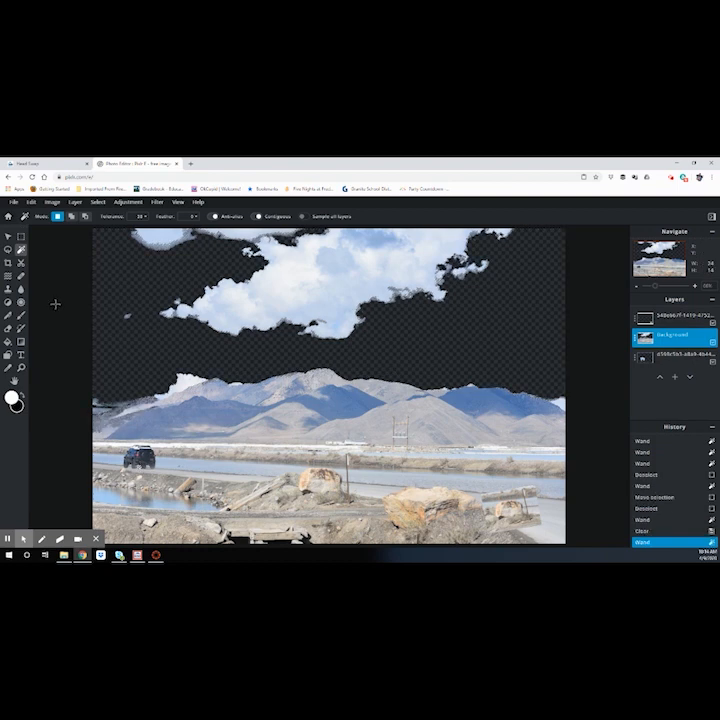
{"action": "left_click", "coordinate": [21, 237]}
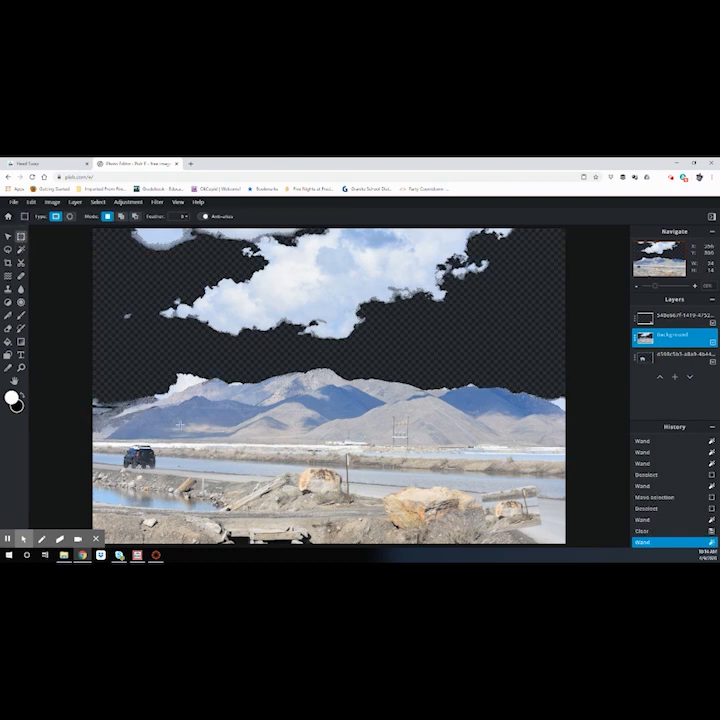
{"action": "left_click", "coordinate": [93, 334]}
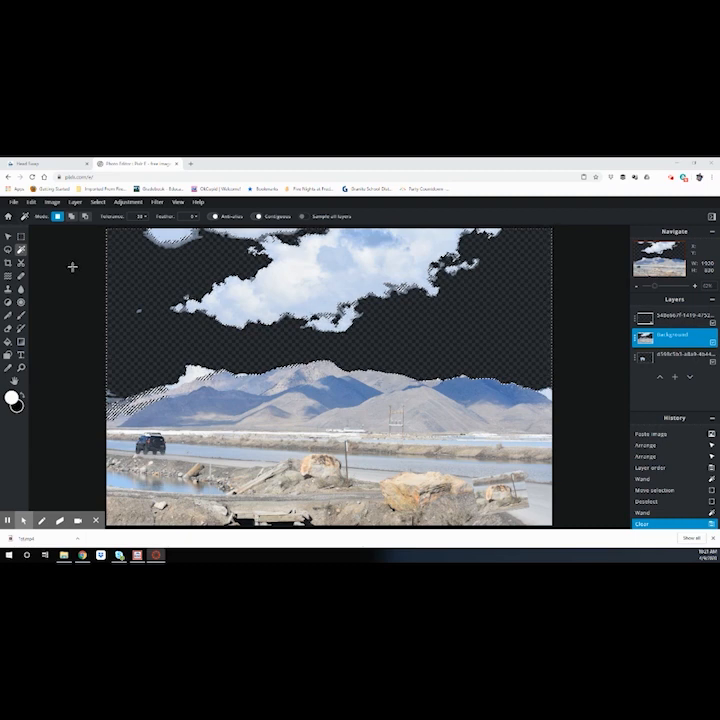
Step: Undo the deletion of the blue sky and switch to the rectangular Marquee tool
{"action": "left_click", "coordinate": [32, 203]}
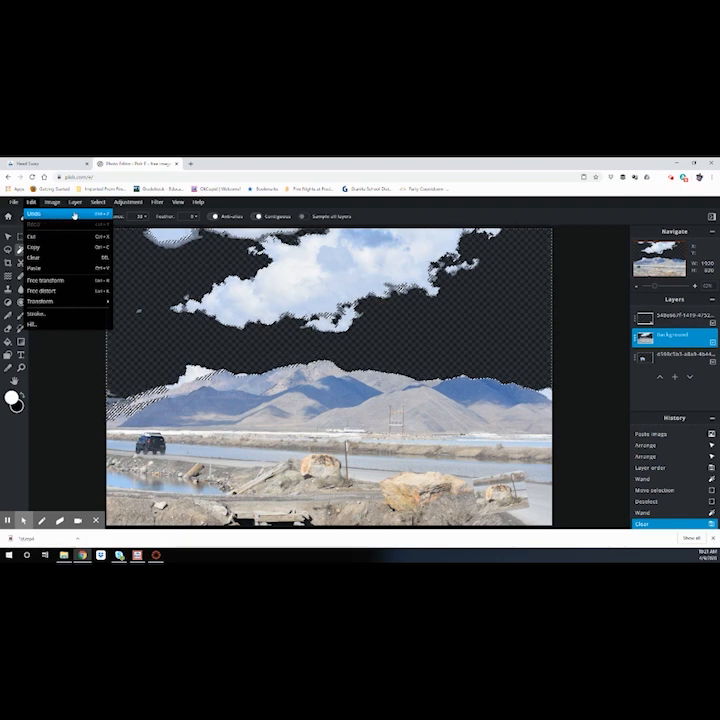
{"action": "left_click", "coordinate": [62, 218]}
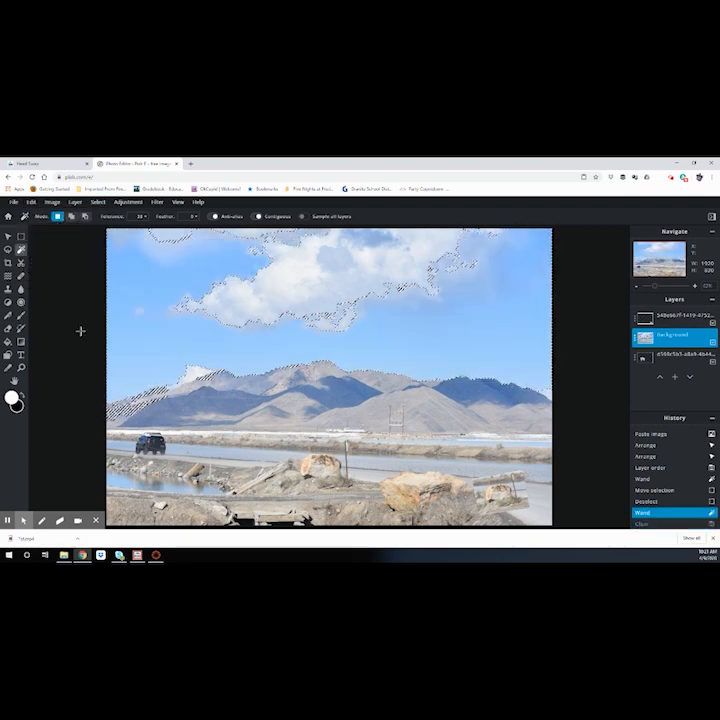
{"action": "left_click", "coordinate": [21, 236]}
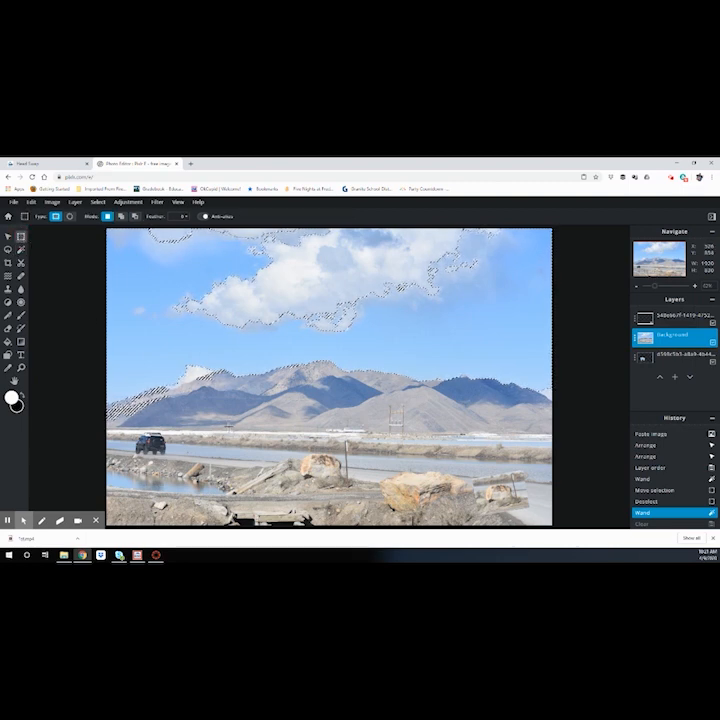
Step: Clear the sky selection on the Background and switch to the Crop tool
{"action": "left_click", "coordinate": [157, 381]}
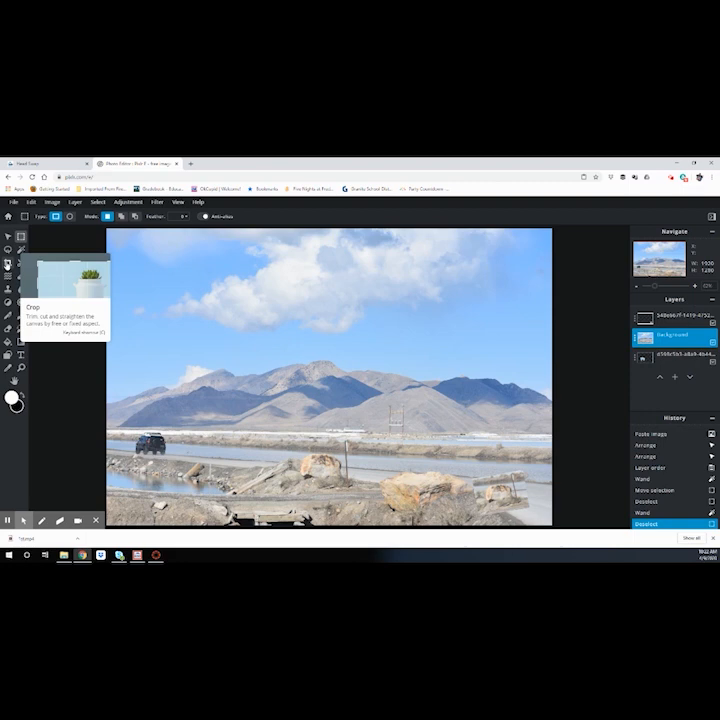
{"action": "left_click", "coordinate": [7, 263]}
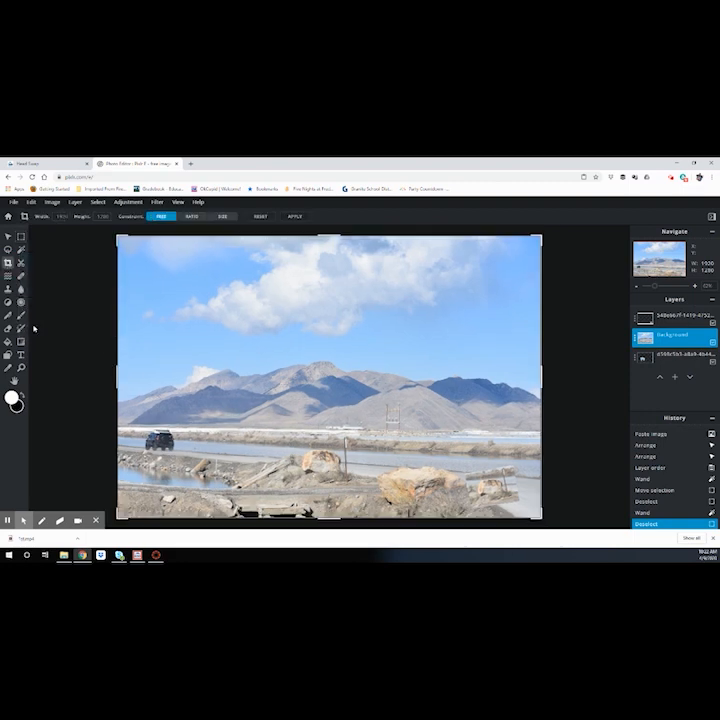
Step: Try a free crop that trims the upper part of the sky, and extend the frame back to the full photo
{"action": "left_click_drag", "start_coordinate": [325, 237], "coordinate": [334, 305]}
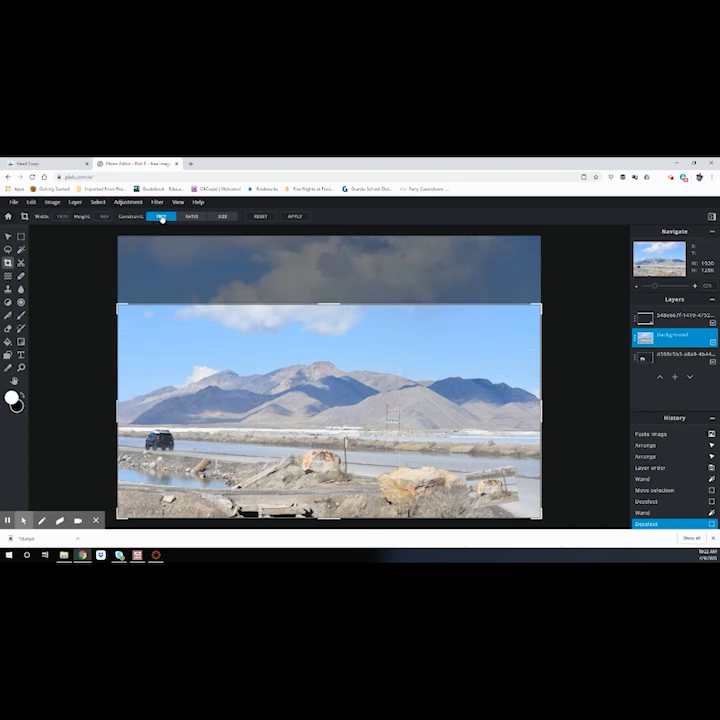
{"action": "mouse_move", "coordinate": [541, 305]}
{"action": "left_mouse_down"}
{"action": "mouse_move", "coordinate": [466, 385]}
{"action": "mouse_move", "coordinate": [412, 387]}
{"action": "mouse_move", "coordinate": [541, 294]}
{"action": "left_mouse_up"}
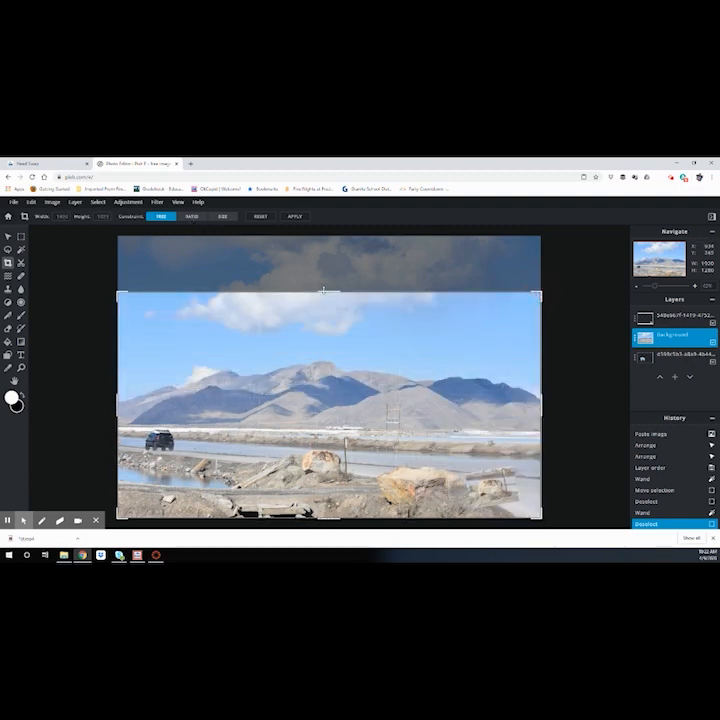
{"action": "left_click_drag", "start_coordinate": [324, 293], "coordinate": [324, 230]}
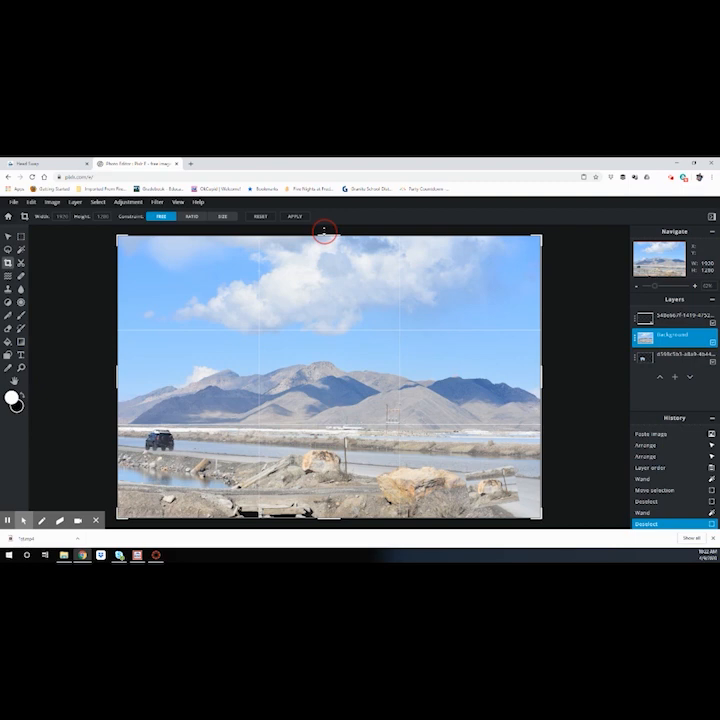
Step: Try a crop constrained to a 3:2 ratio, shrinking the frame toward the photo's upper-left corner and enlarging it back to nearly the full photo
{"action": "left_click", "coordinate": [190, 216]}
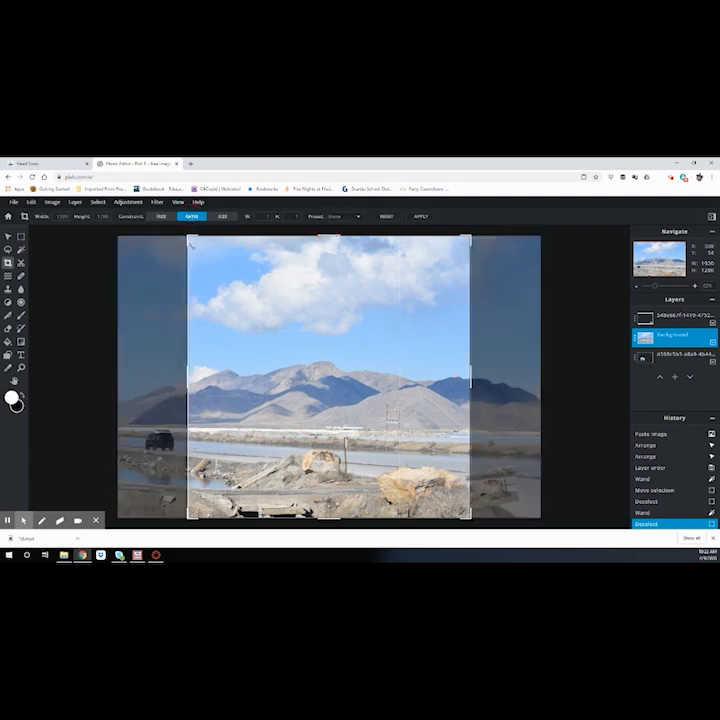
{"action": "mouse_move", "coordinate": [186, 236]}
{"action": "left_mouse_down"}
{"action": "mouse_move", "coordinate": [220, 292]}
{"action": "mouse_move", "coordinate": [258, 329]}
{"action": "mouse_move", "coordinate": [233, 338]}
{"action": "mouse_move", "coordinate": [161, 254]}
{"action": "mouse_move", "coordinate": [137, 238]}
{"action": "mouse_move", "coordinate": [199, 227]}
{"action": "left_mouse_up"}
{"action": "left_click", "coordinate": [259, 216]}
{"action": "double_click", "coordinate": [262, 216]}
{"action": "type", "text": "2"}
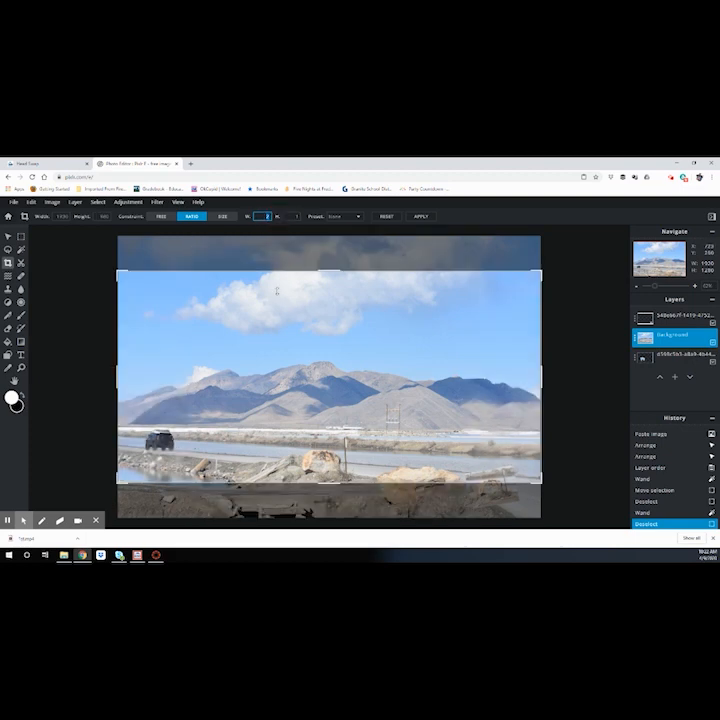
{"action": "type", "text": "3"}
{"action": "double_click", "coordinate": [292, 217]}
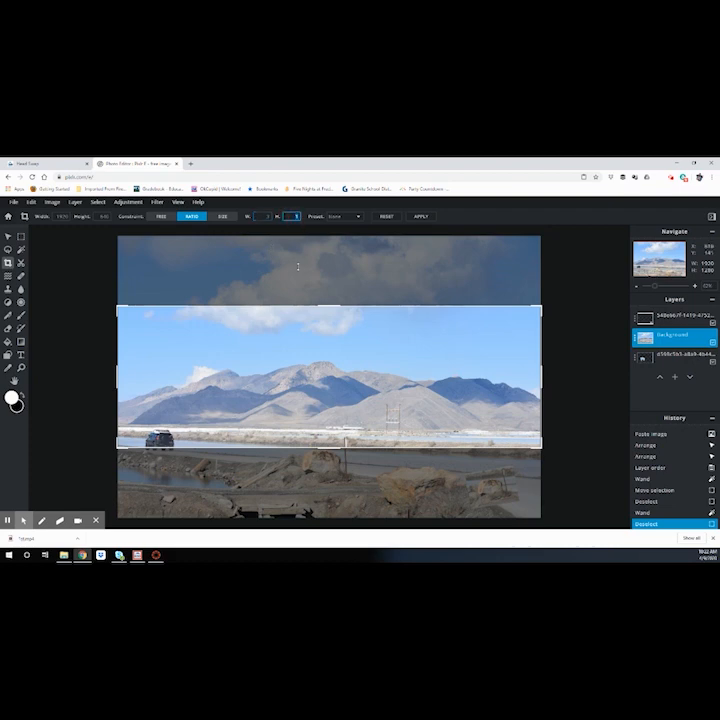
{"action": "type", "text": "2"}
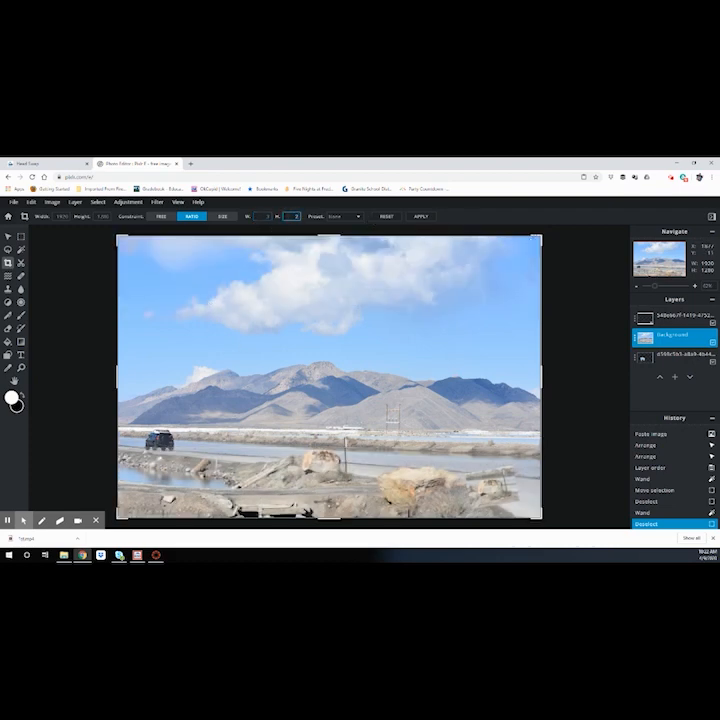
{"action": "left_click_drag", "start_coordinate": [542, 373], "coordinate": [374, 373]}
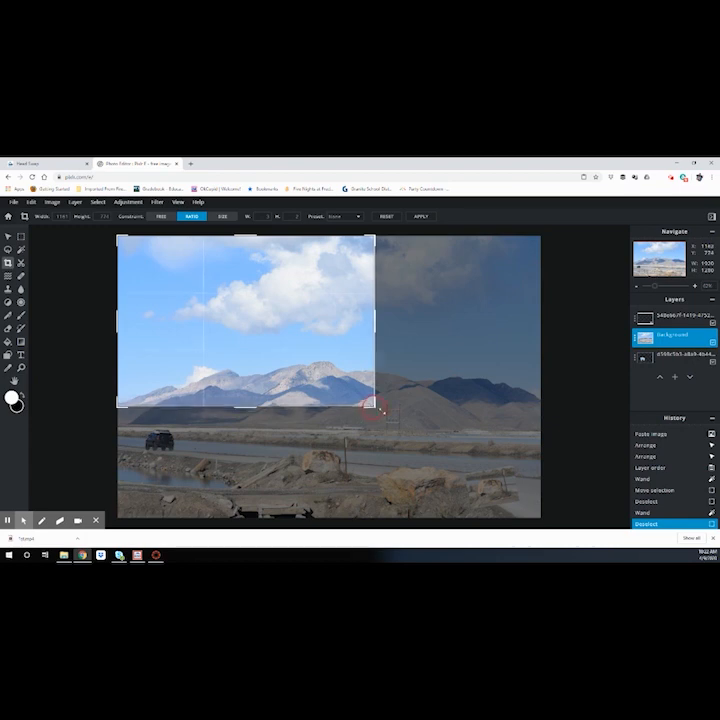
{"action": "left_click_drag", "start_coordinate": [378, 407], "coordinate": [542, 518]}
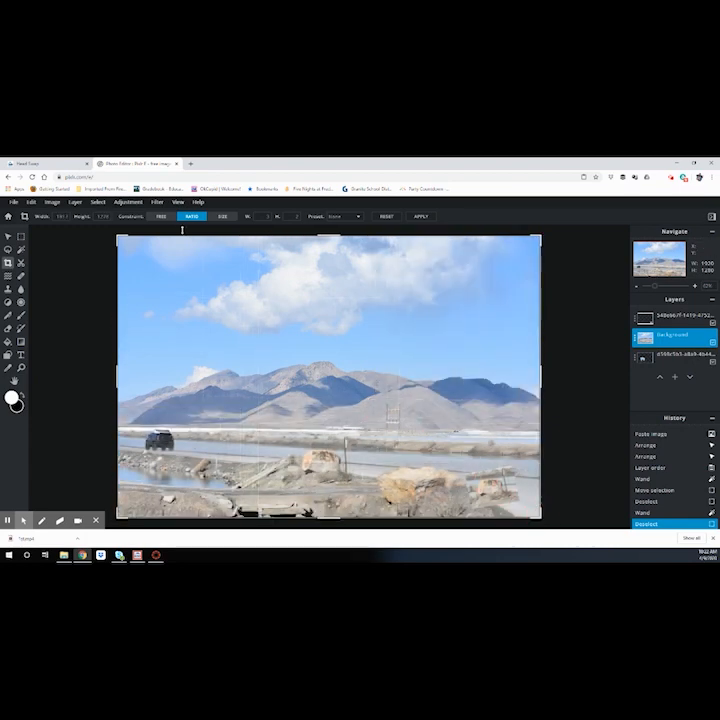
Step: Crop off the upper sky with the free constraint, keeping the full width and a height of about 970 px
{"action": "left_click", "coordinate": [160, 216]}
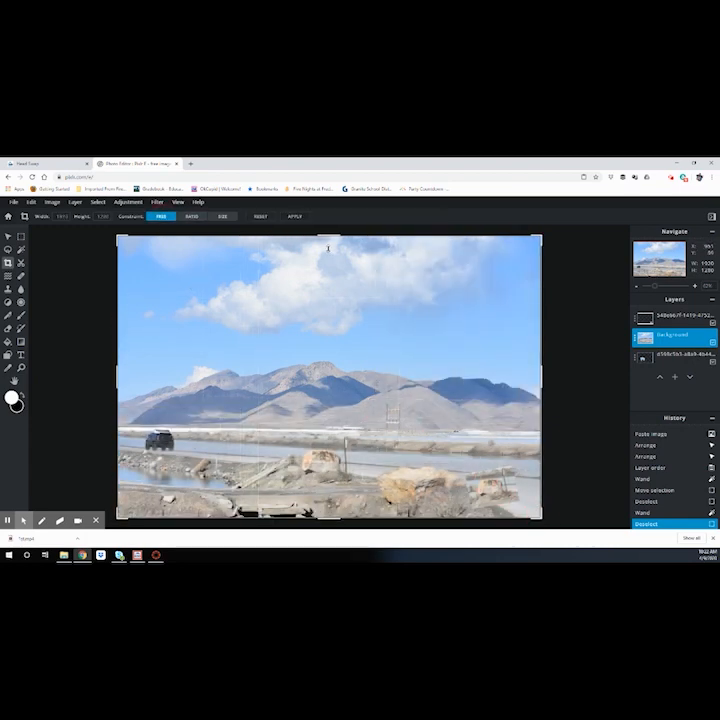
{"action": "left_click_drag", "start_coordinate": [328, 238], "coordinate": [334, 305]}
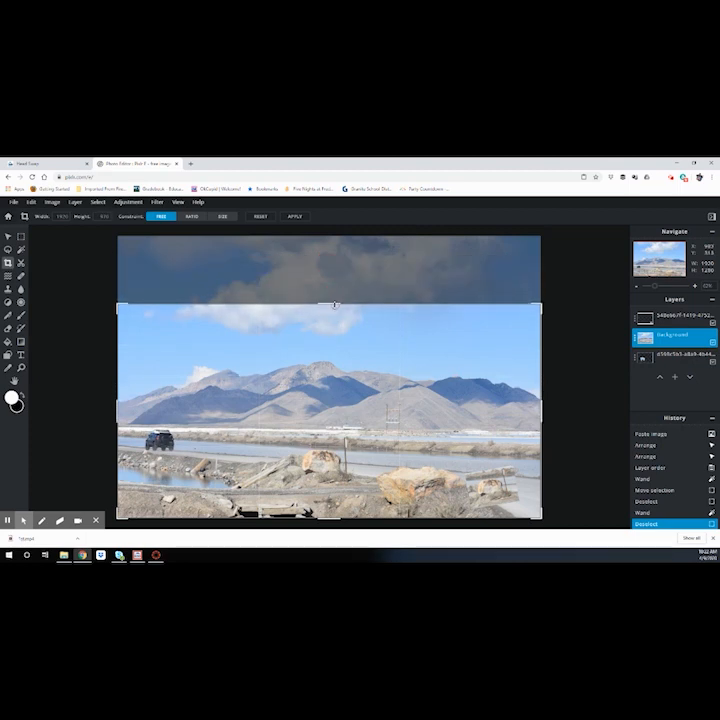
{"action": "left_click", "coordinate": [294, 218]}
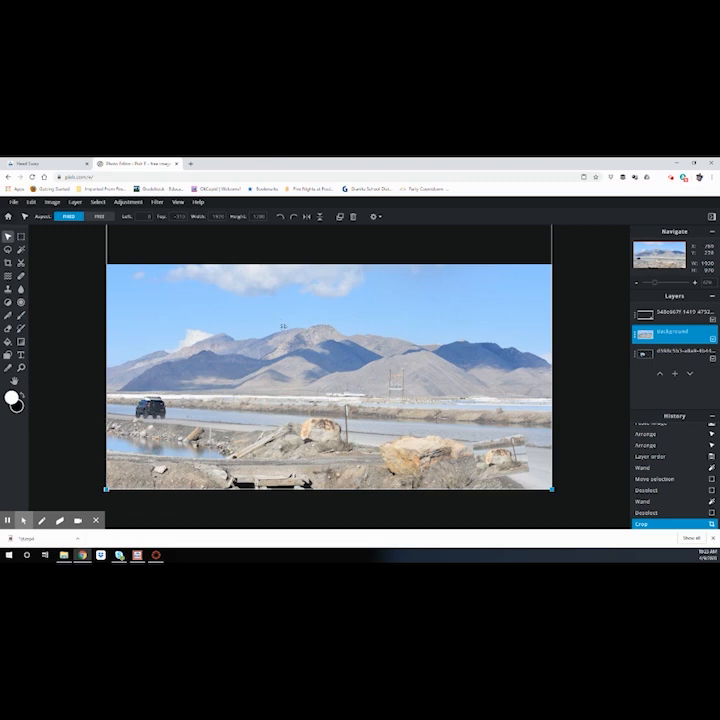
Step: Move the Background layer down within the cropped canvas to a top offset of about -155 px
{"action": "left_click_drag", "start_coordinate": [277, 318], "coordinate": [275, 353]}
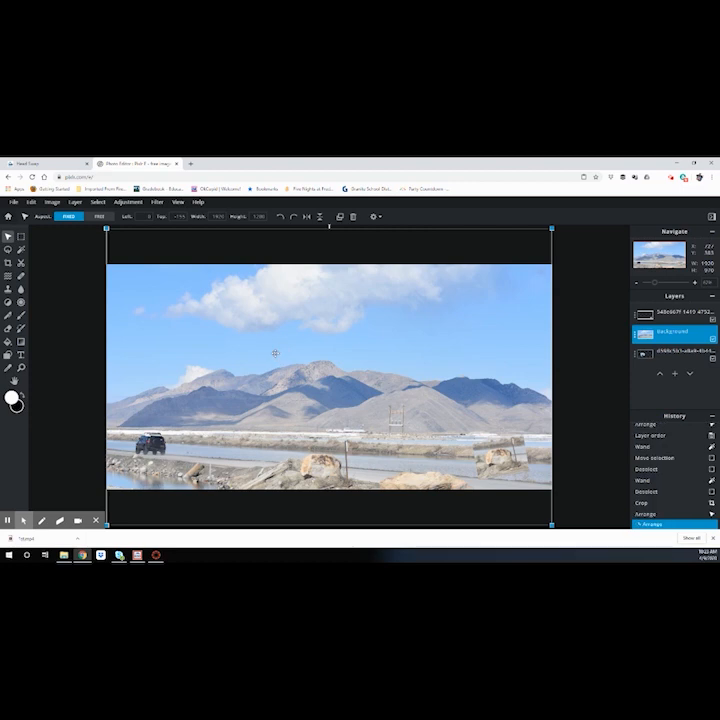